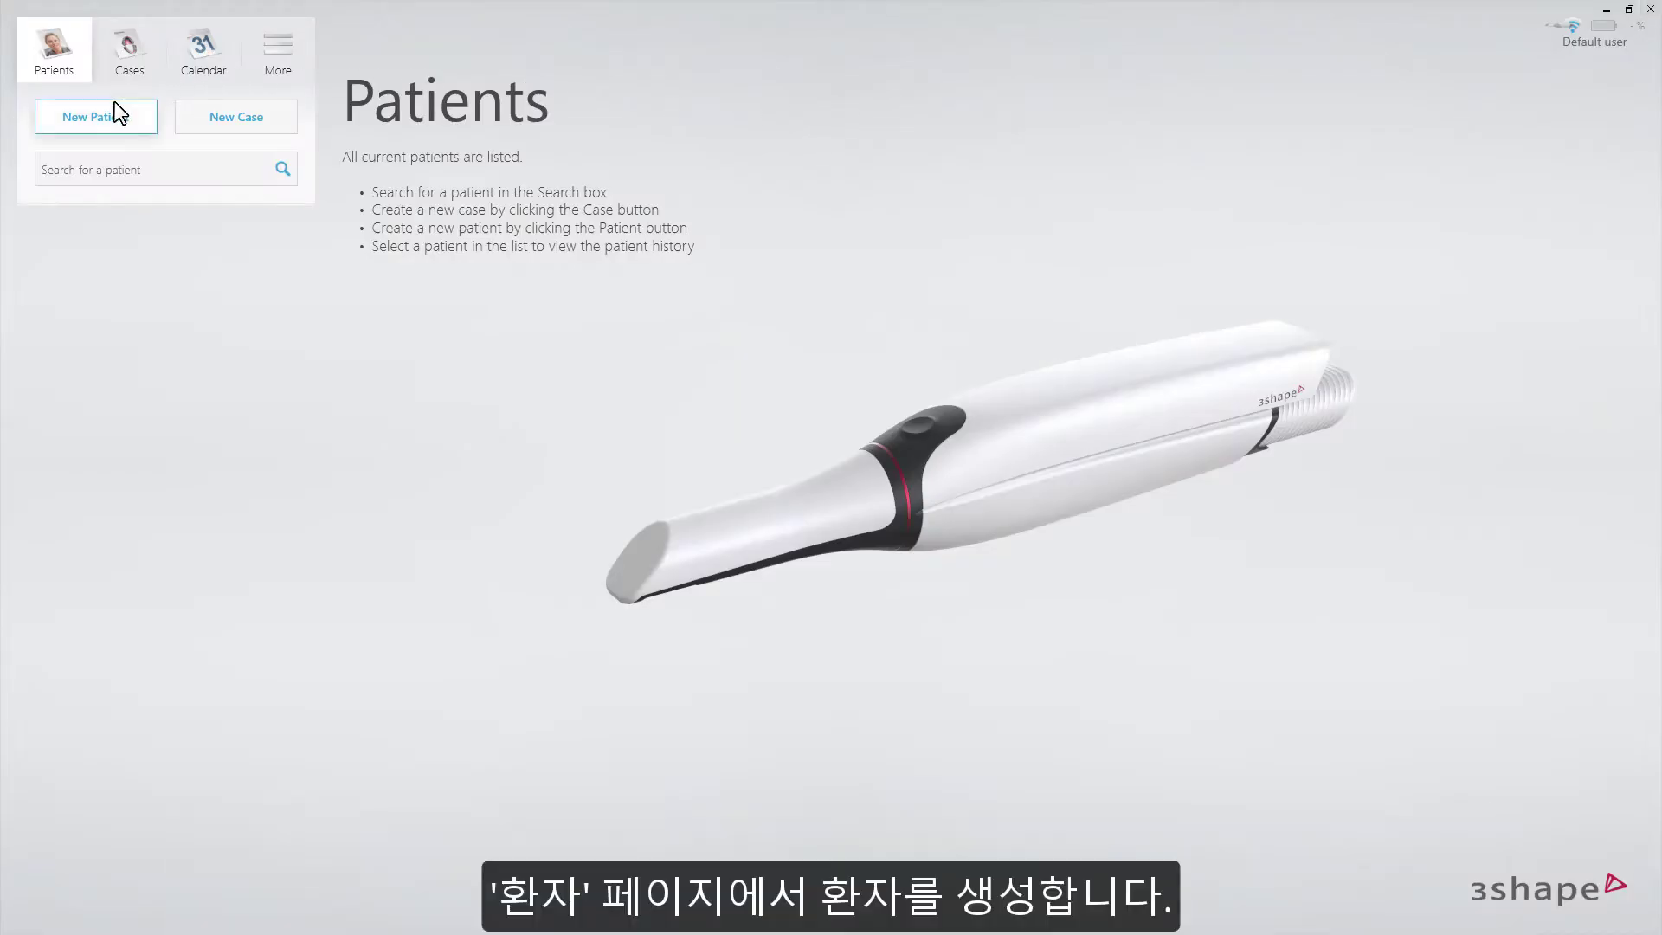
Enter the patient's first and last name and create a new case for them
text(Christopher)
key(Tab)
text(Wedged)
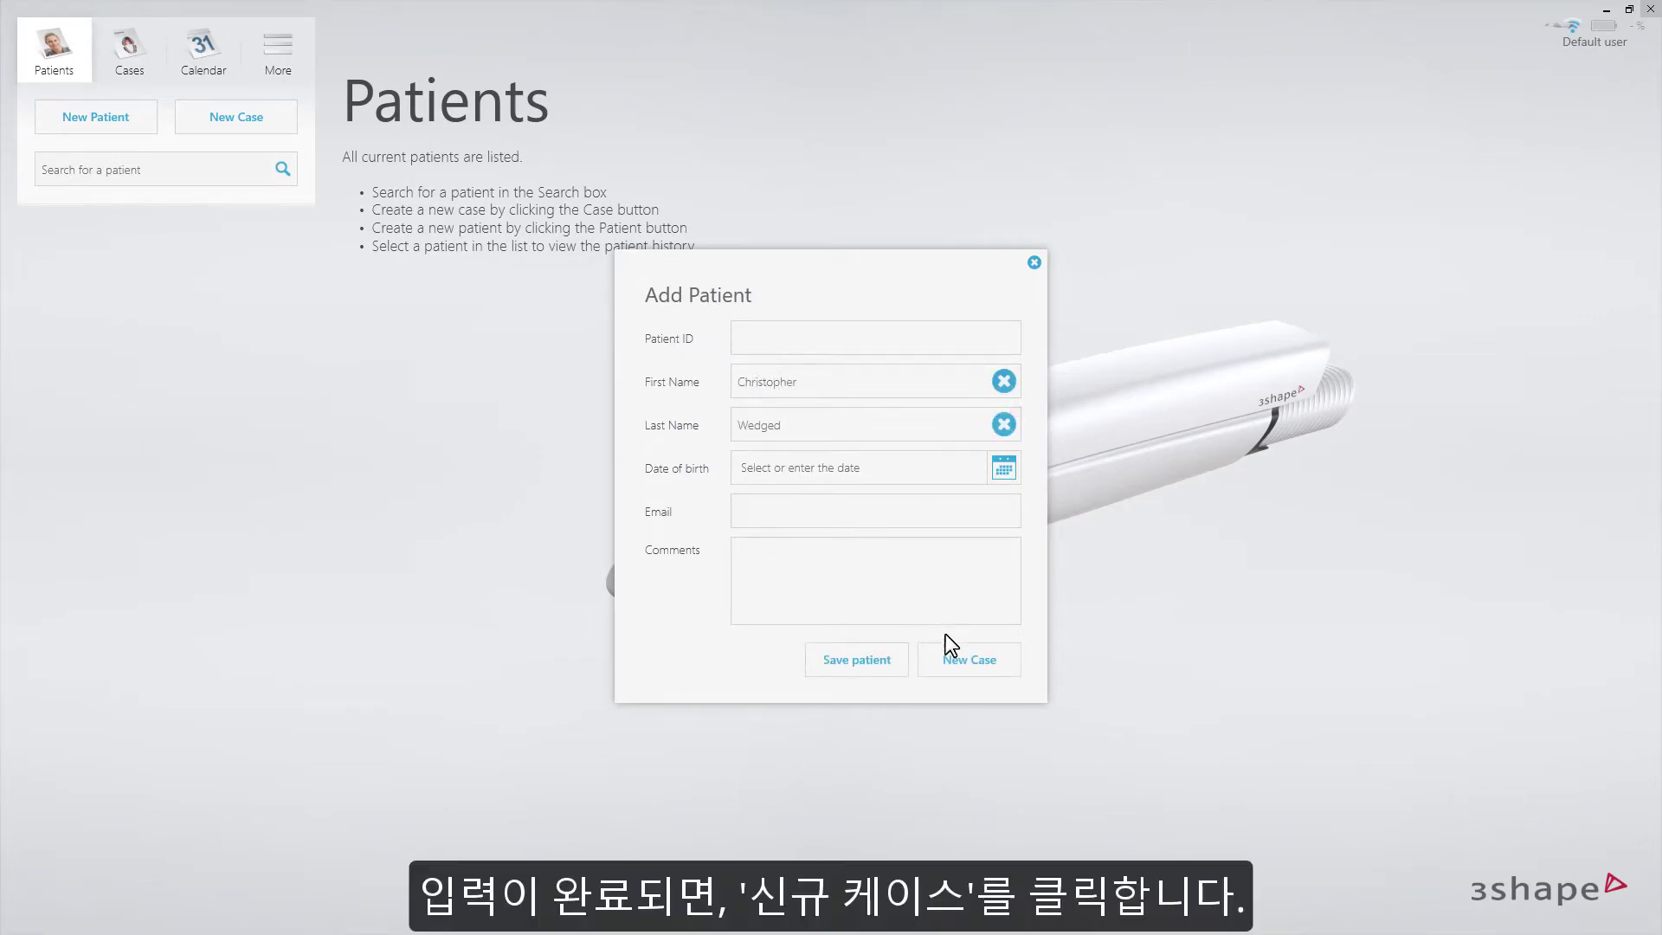
click(963, 661)
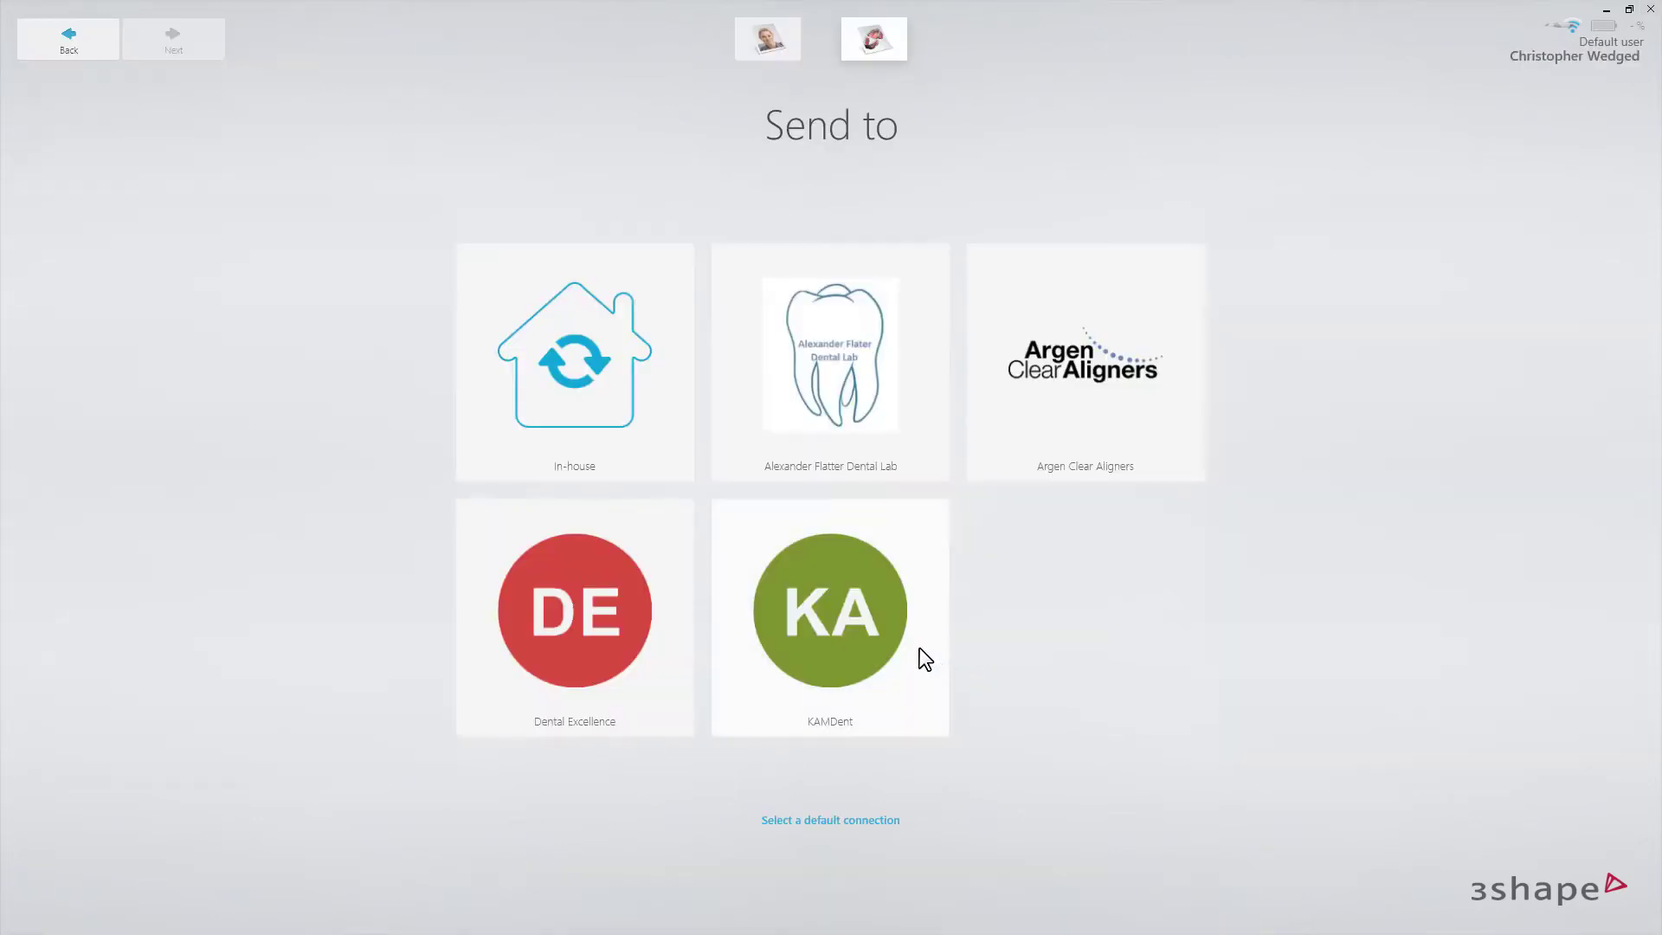
Order a KAMDent Full Denture on both arches (teeth 1–32), delivered 30-04-2020 at 13:00
click(925, 660)
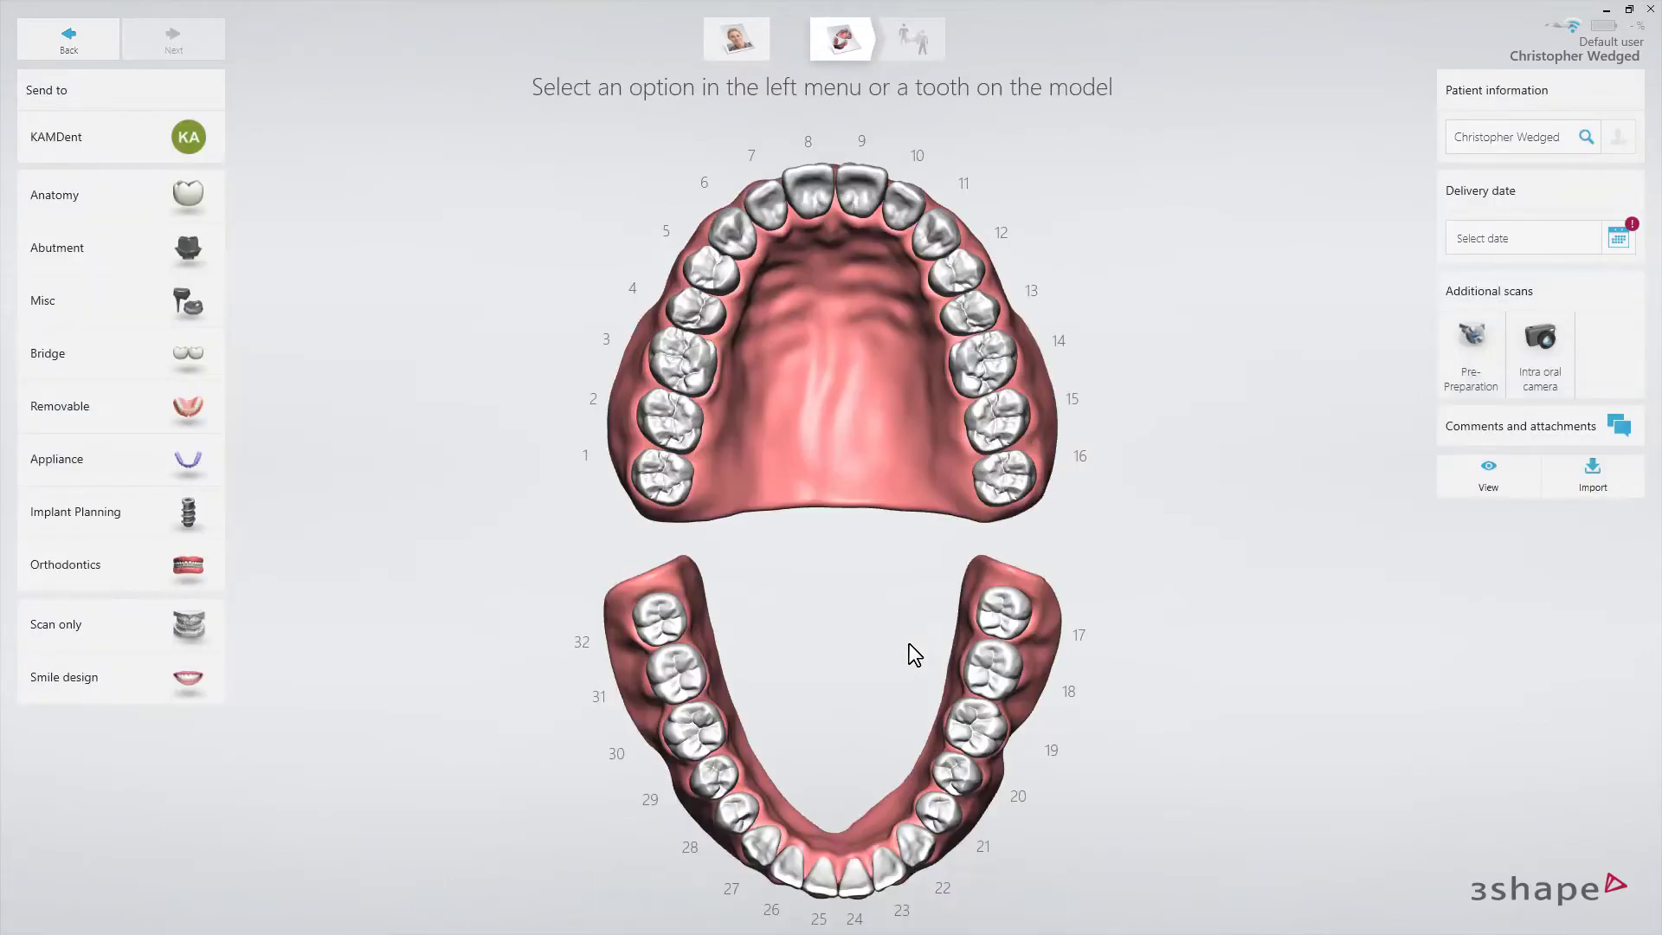
click(205, 402)
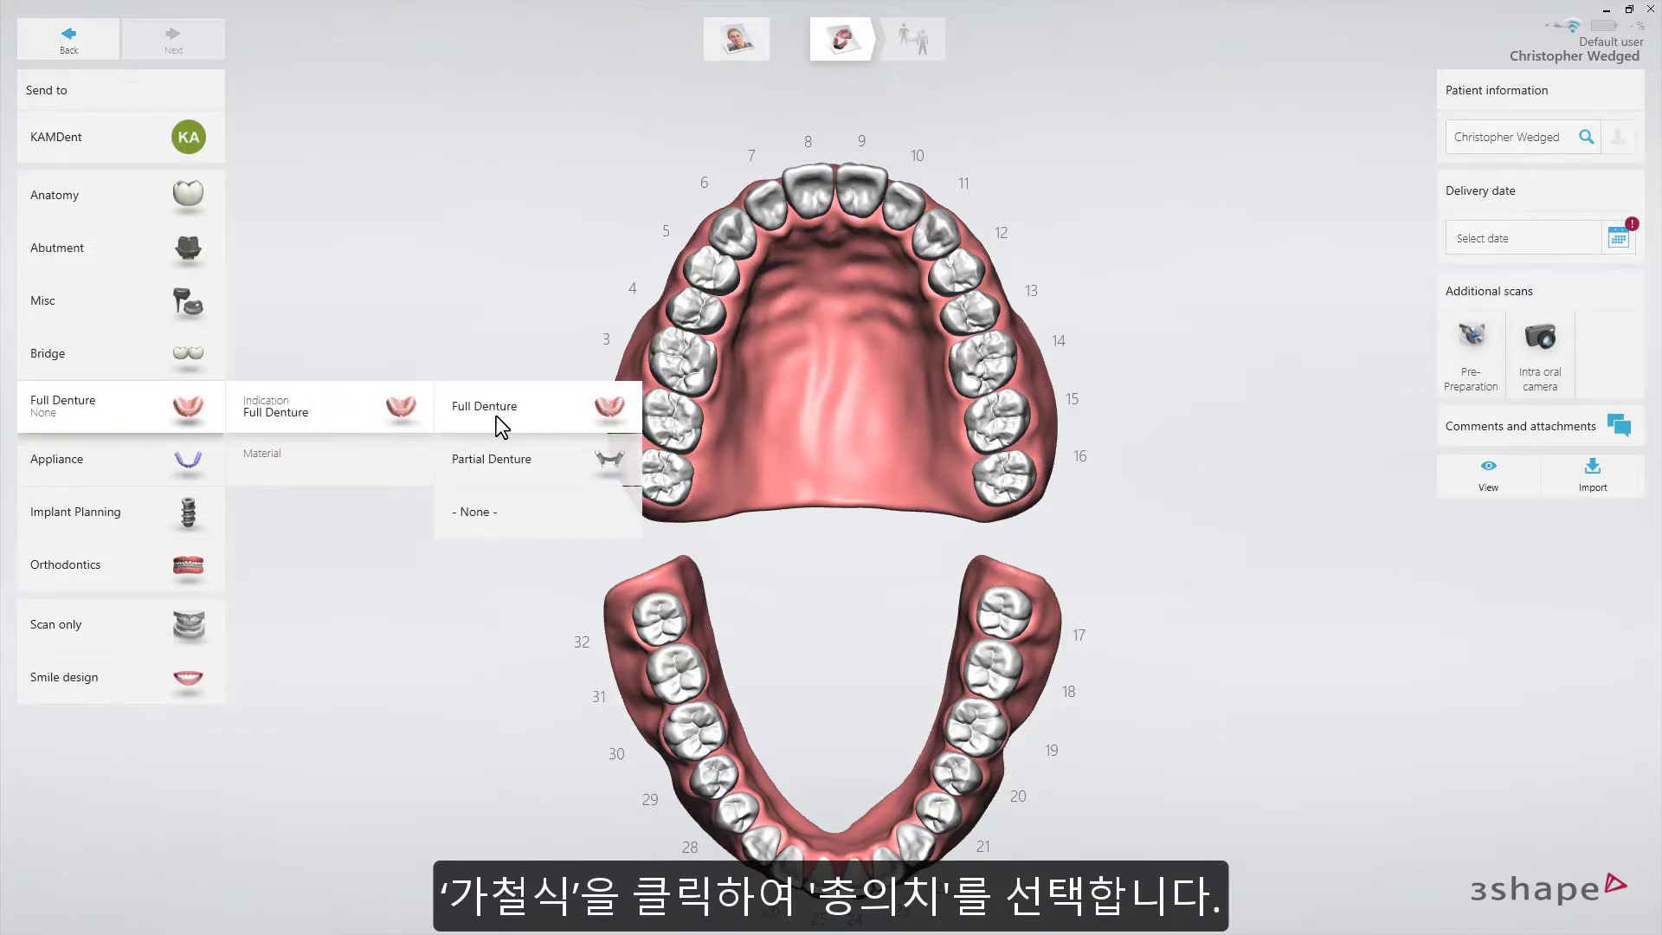
click(545, 422)
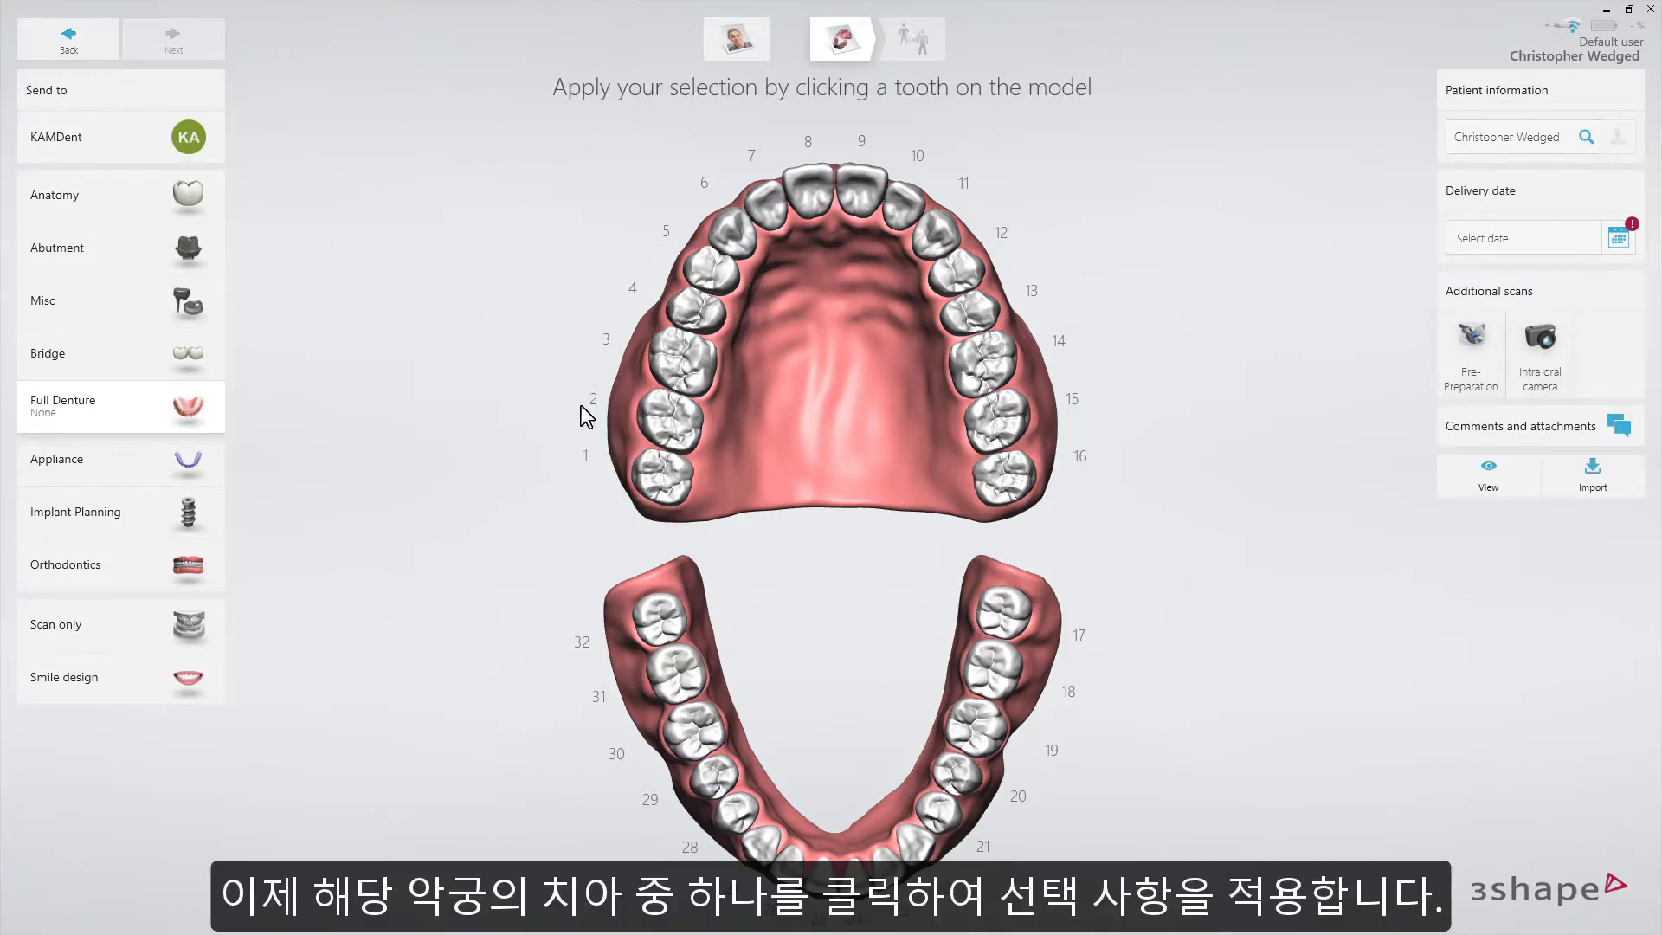
click(671, 371)
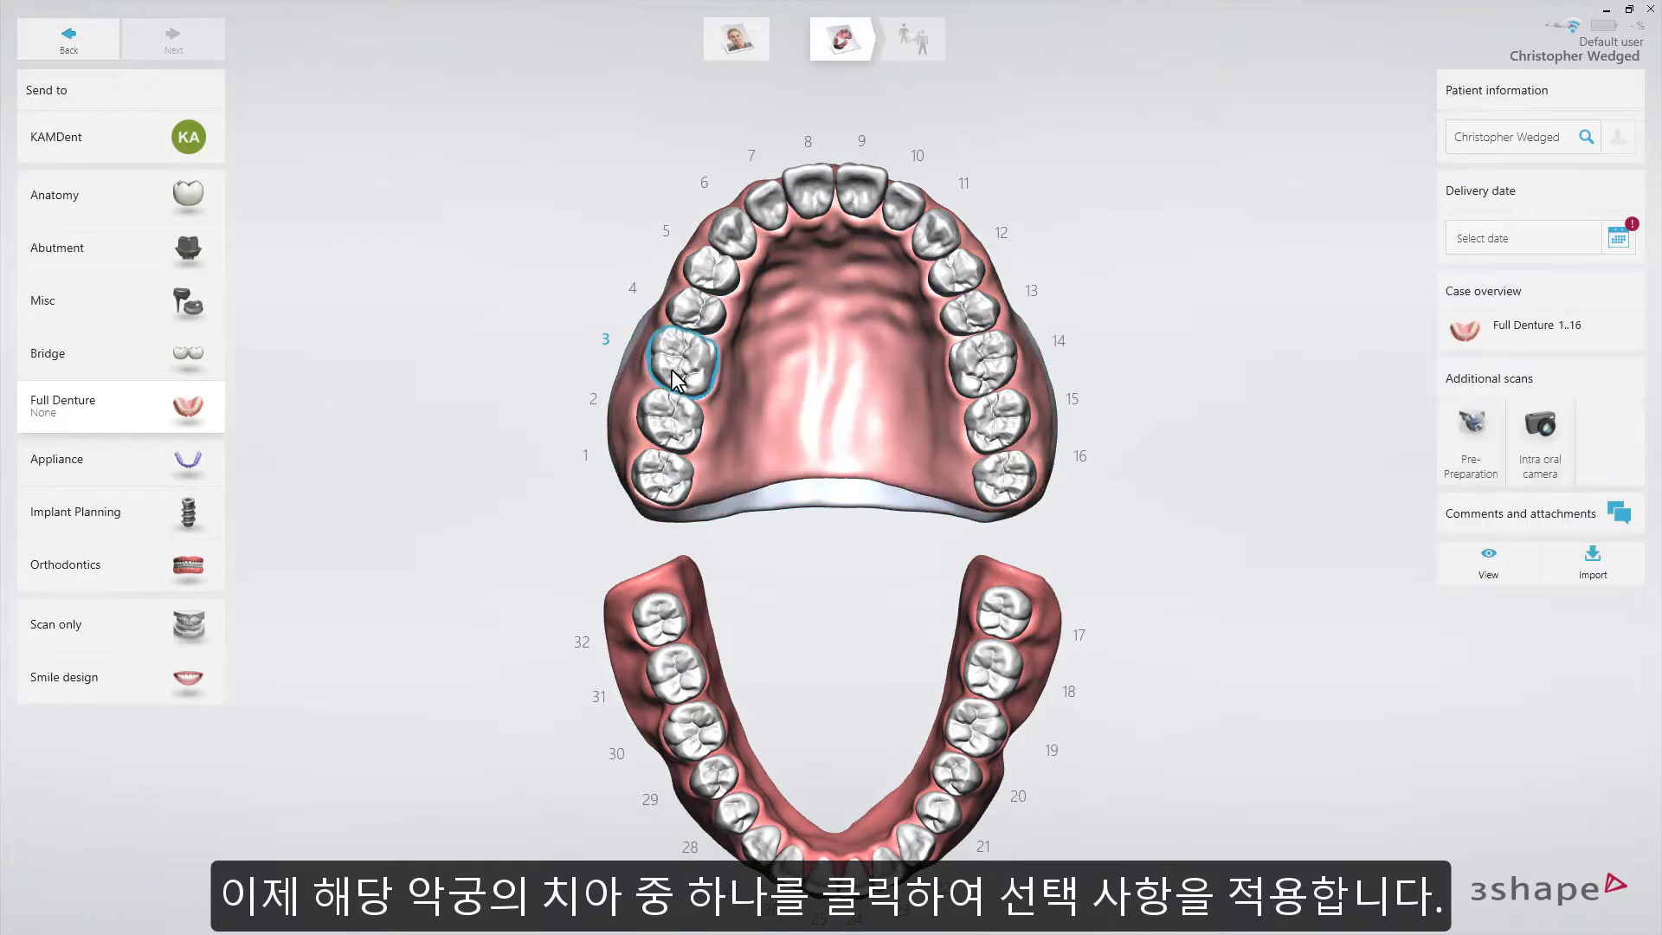
click(667, 684)
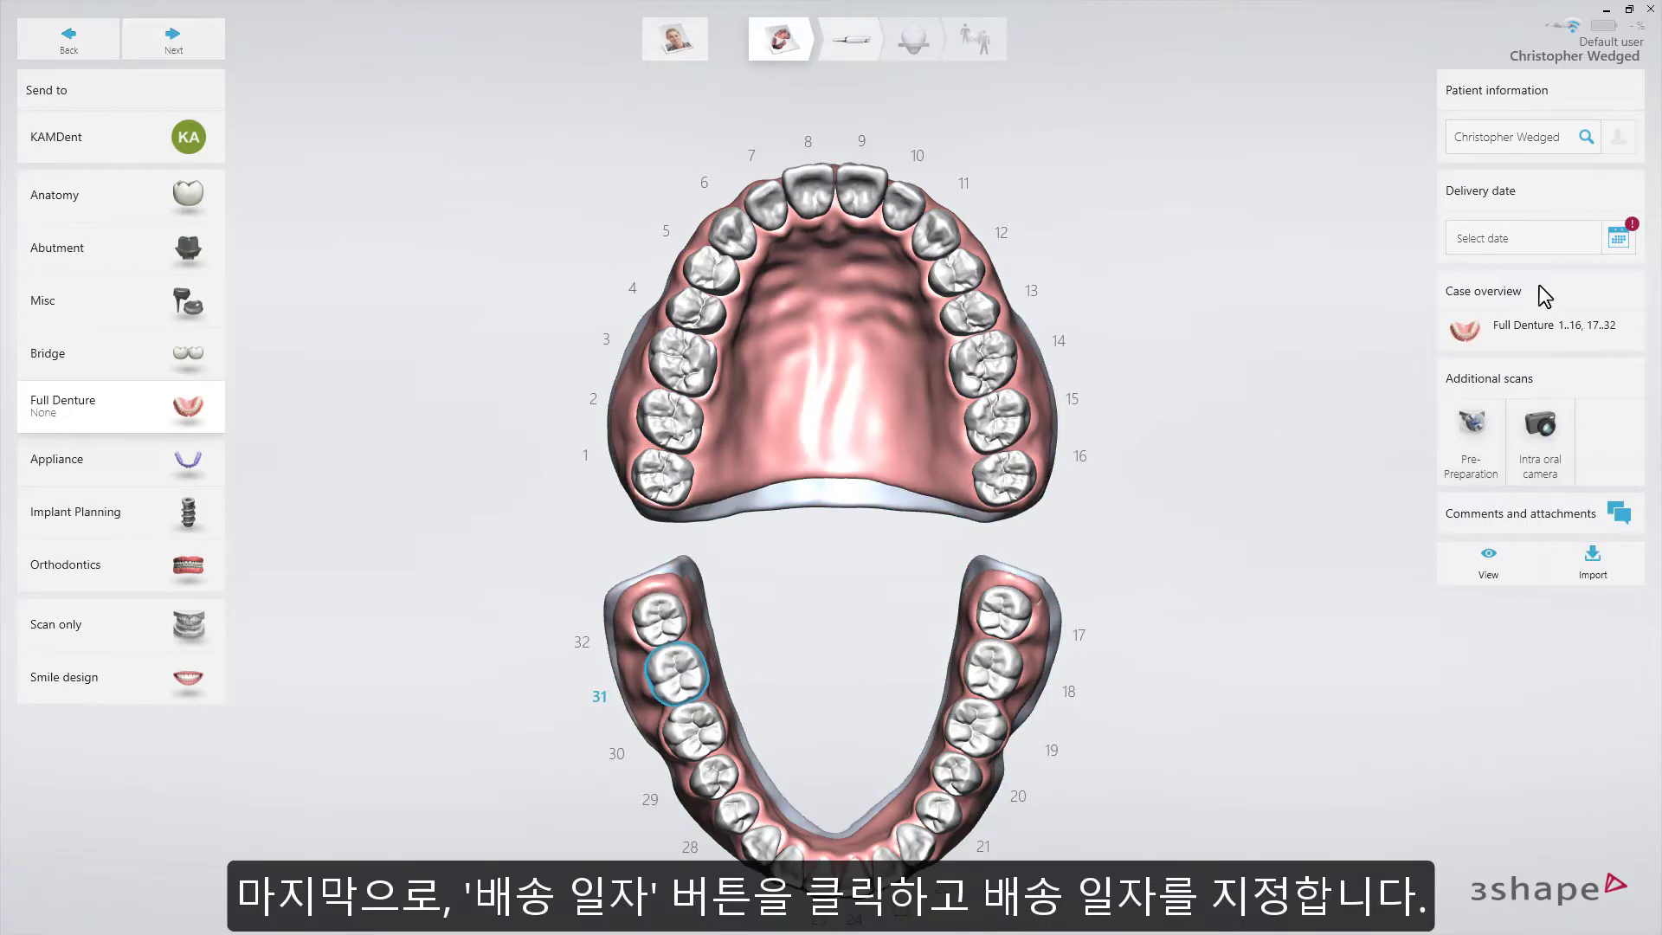
click(1617, 238)
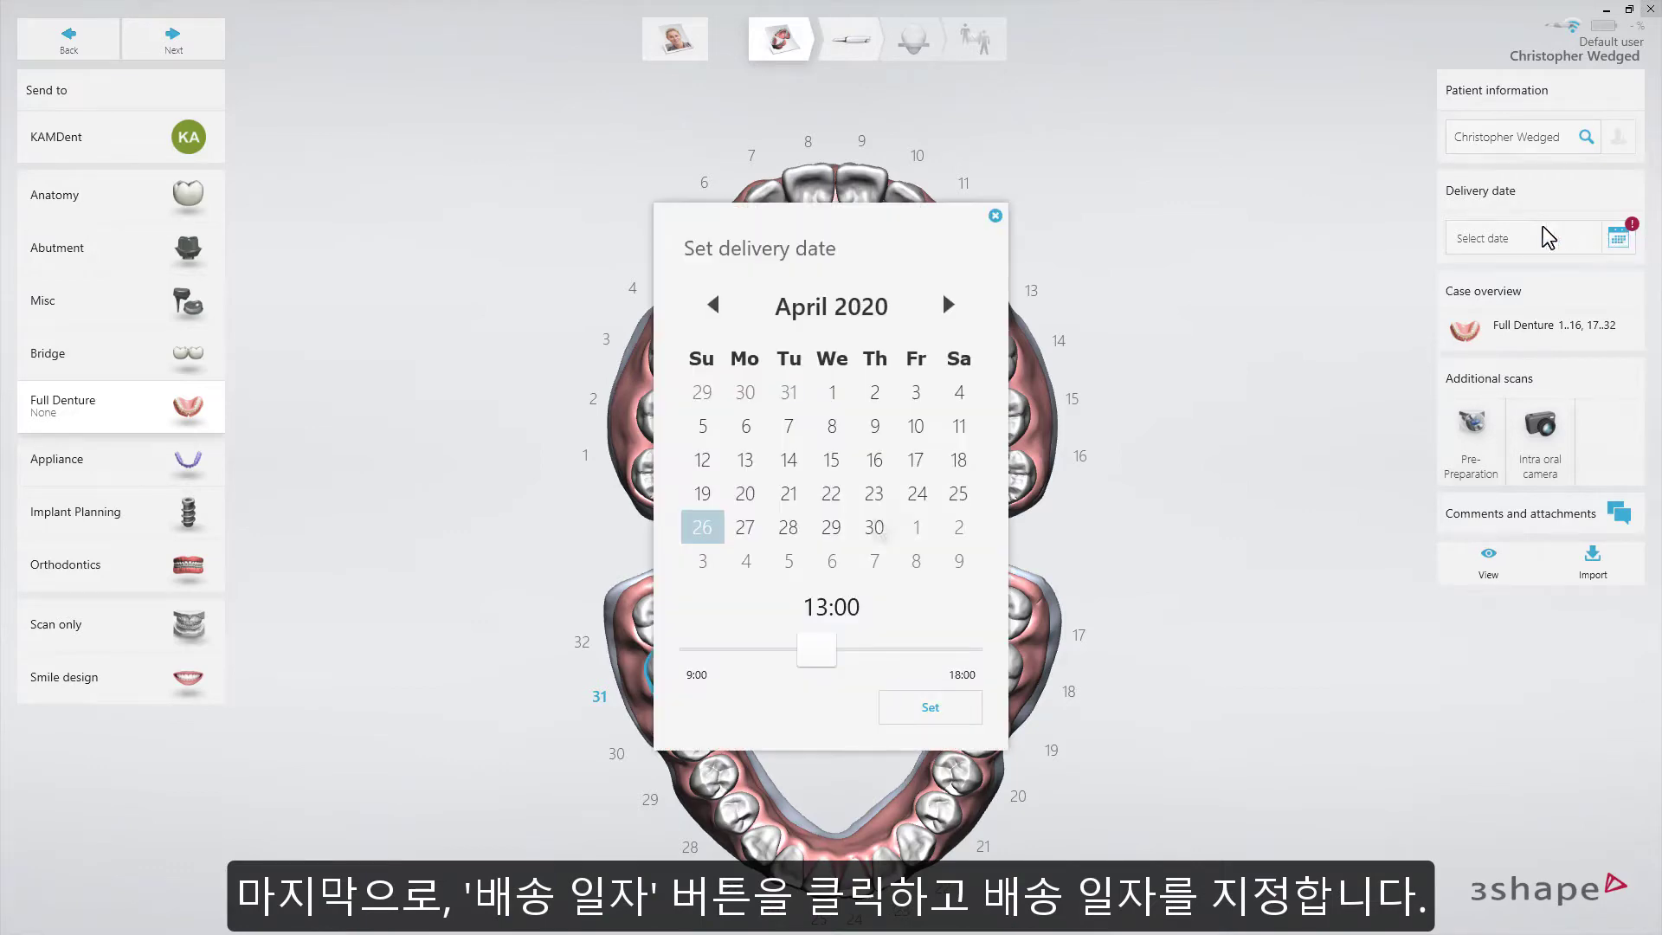
click(939, 701)
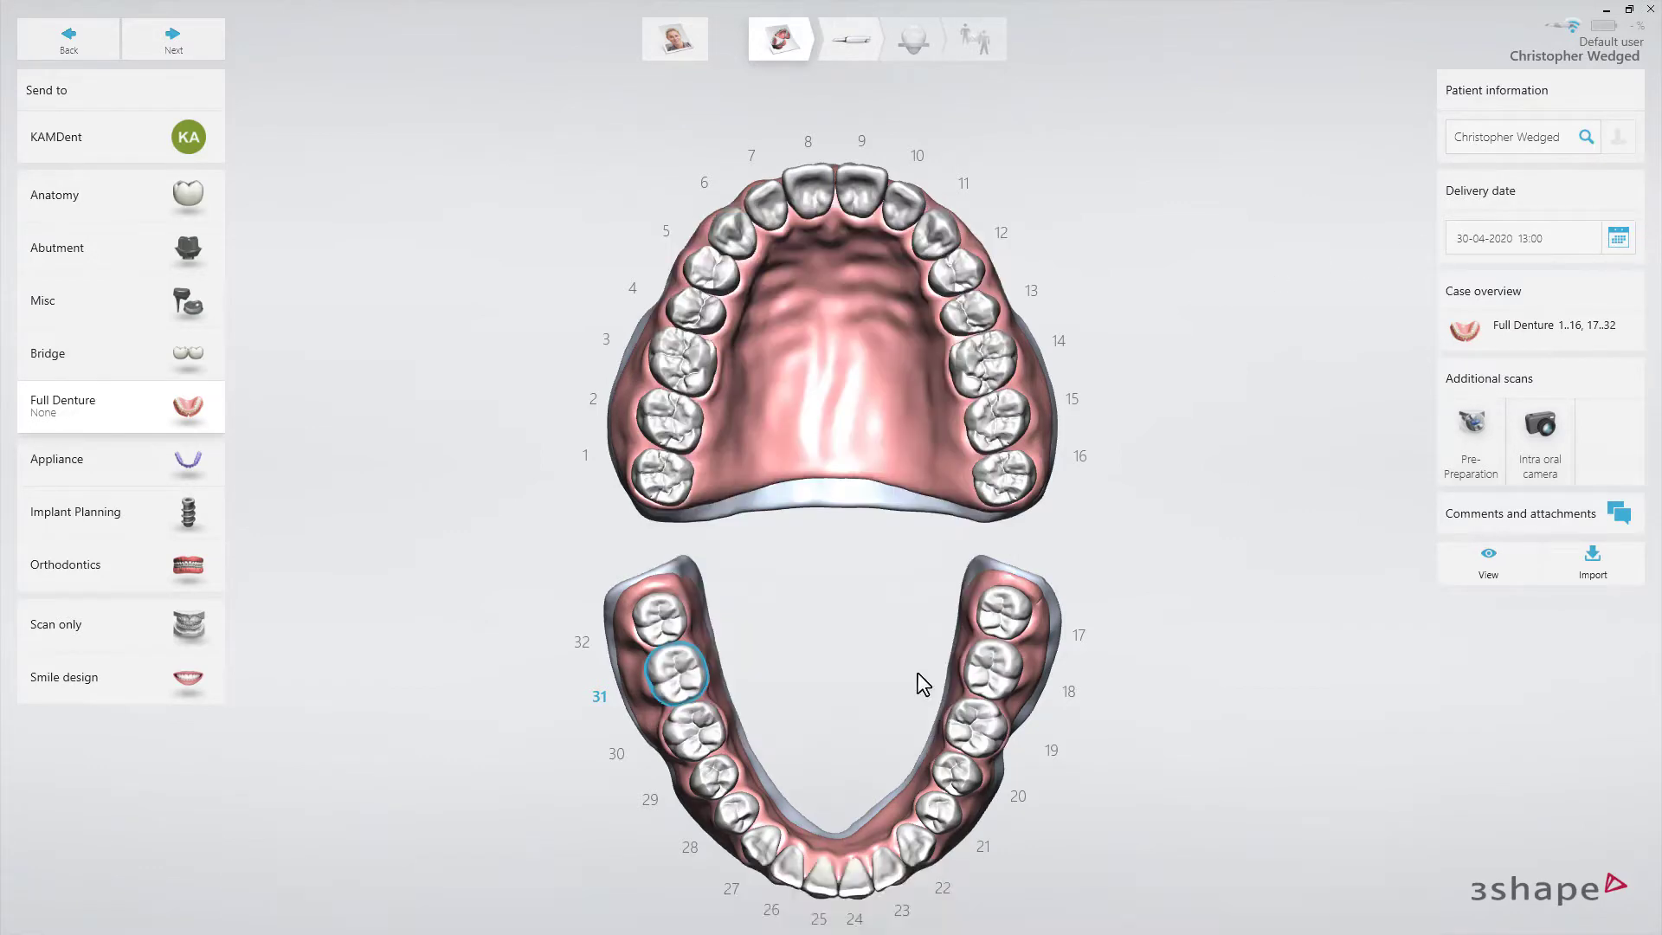
Scan the lower jaw from an impression, trim its excess edge, then advance to the upper jaw
click(214, 50)
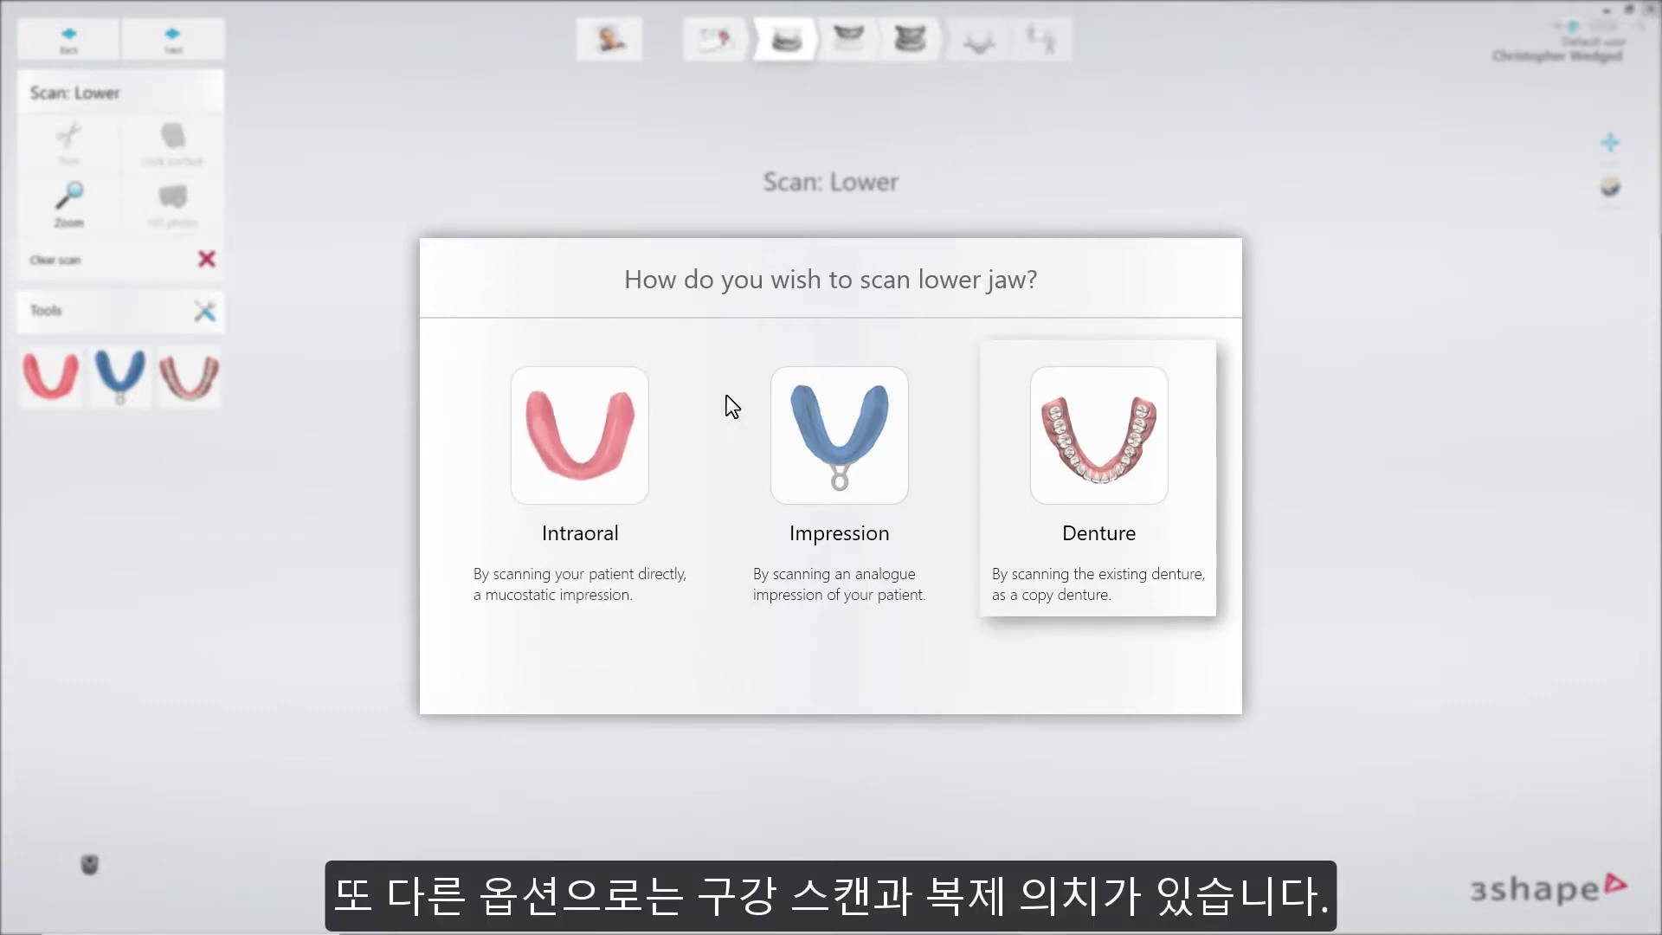
click(815, 477)
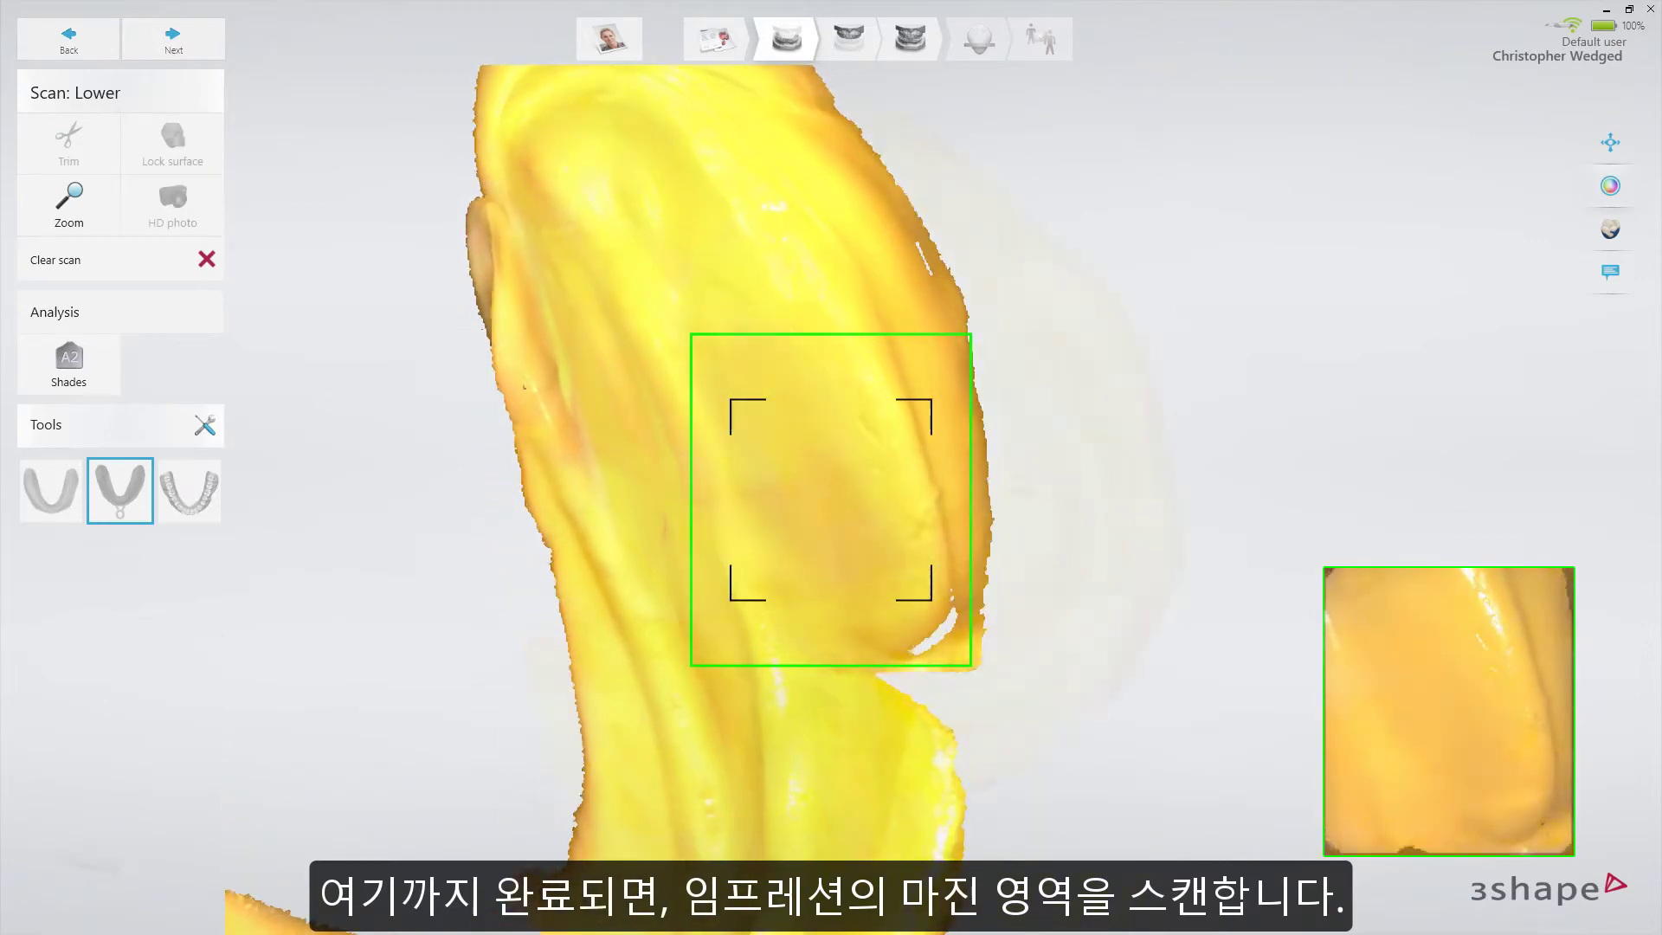
drag(1016, 472, 941, 628)
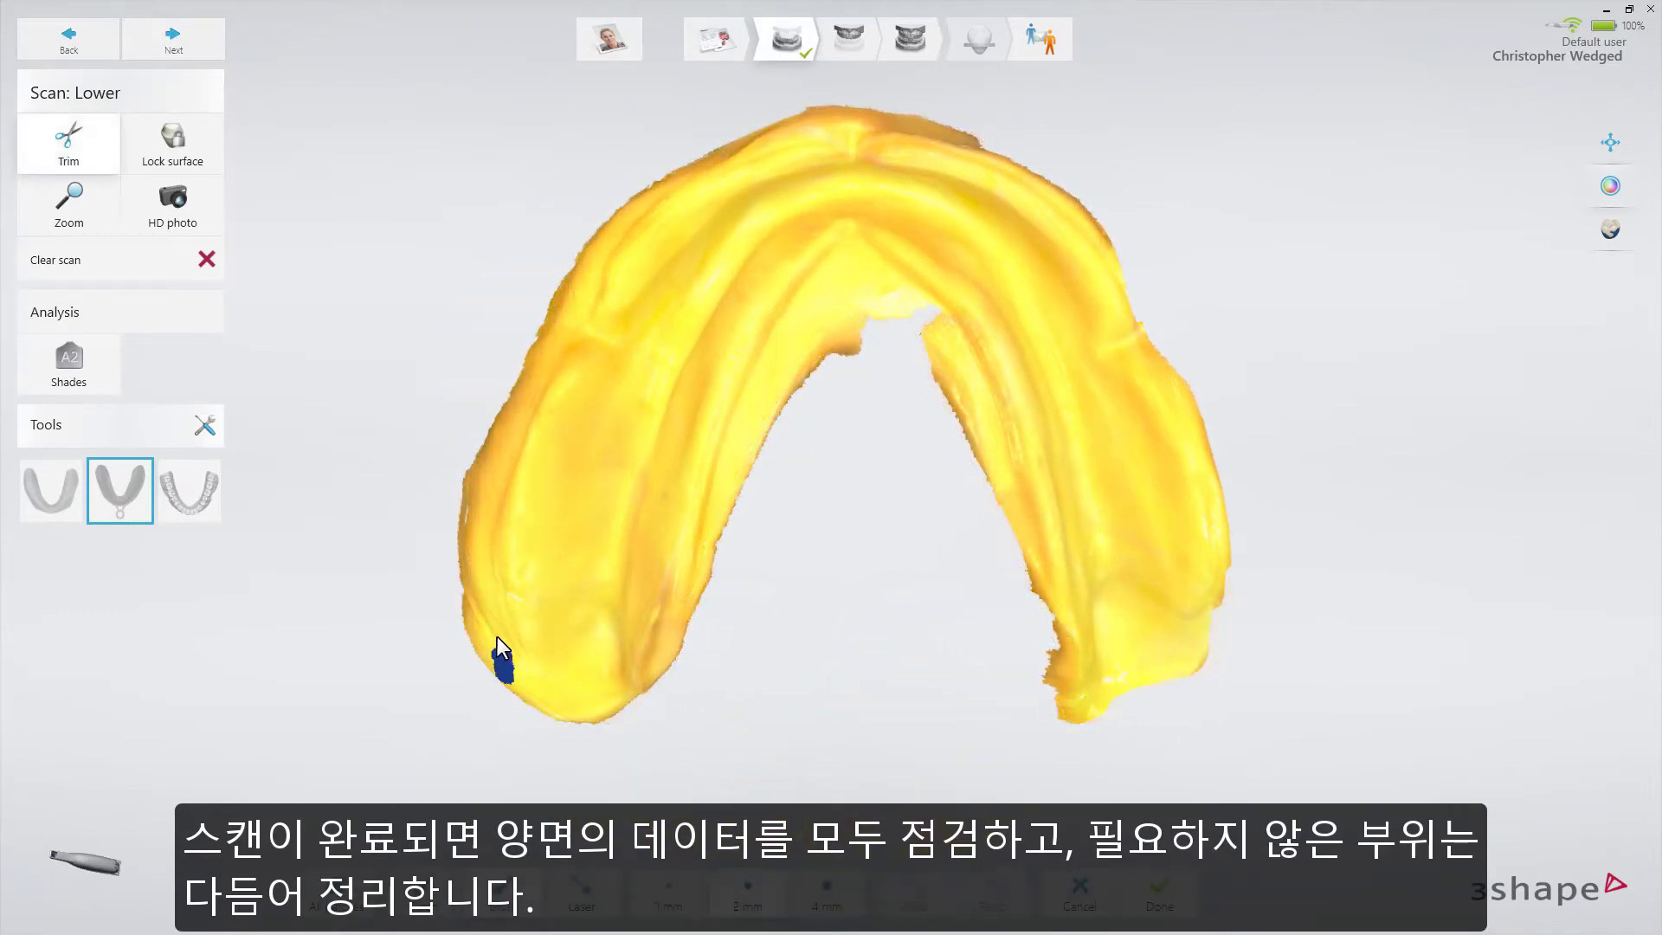
mouse_move(1098, 698)
mouse_down()
mouse_move(952, 312)
mouse_move(719, 534)
mouse_move(713, 579)
mouse_up()
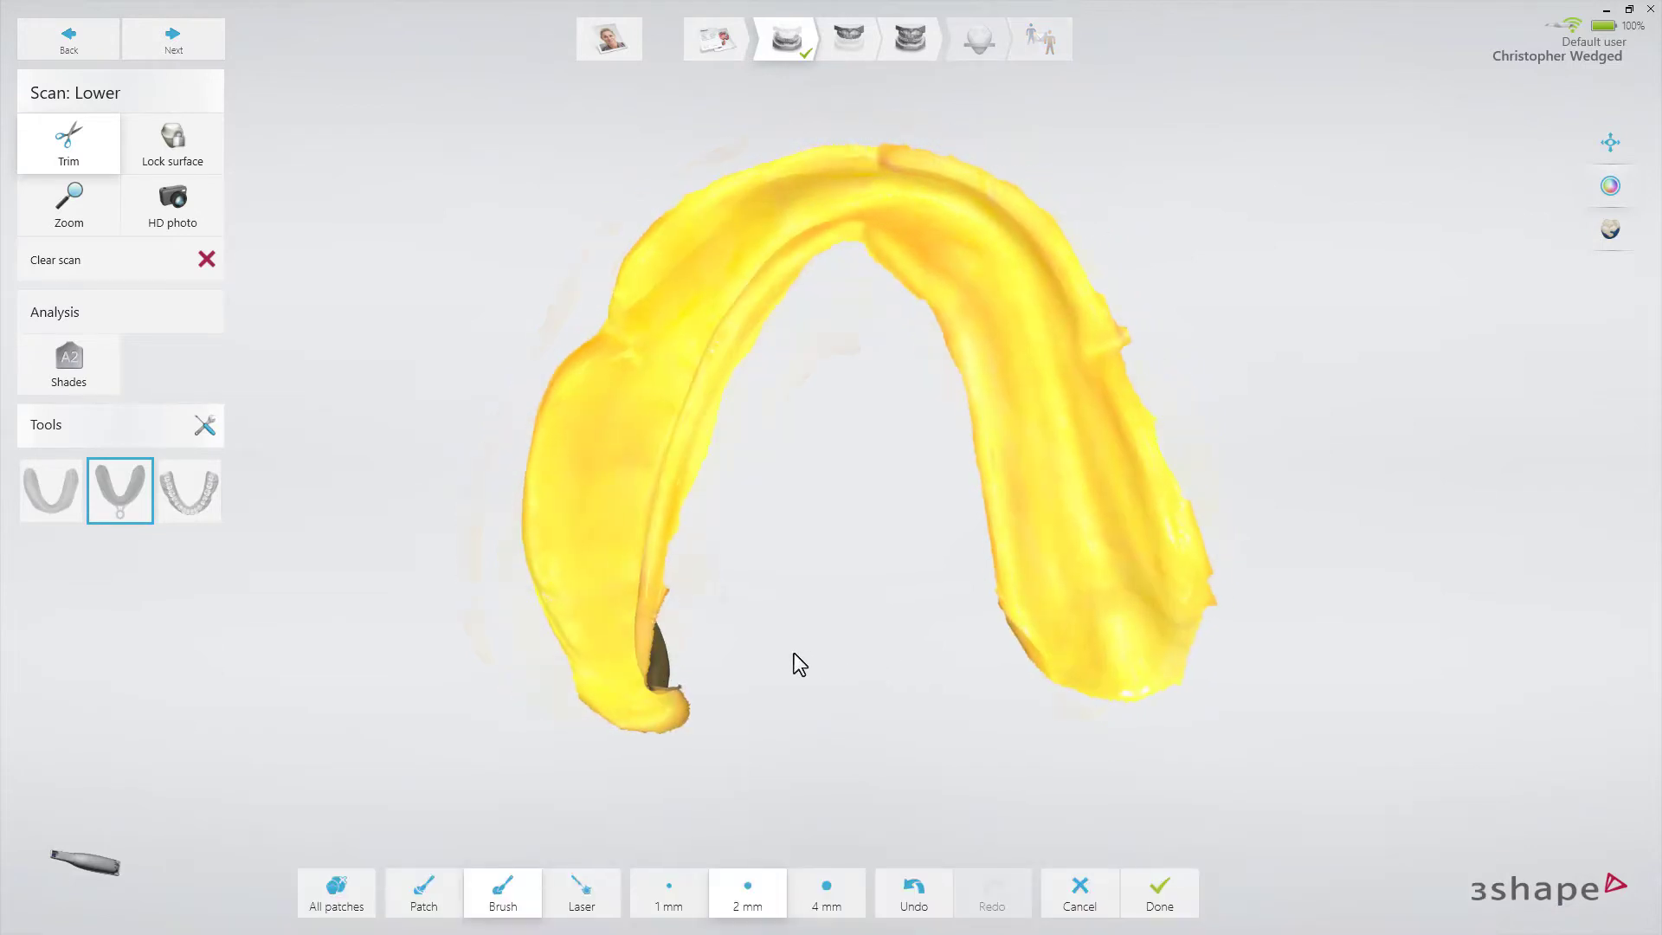
right_drag(962, 666, 900, 644)
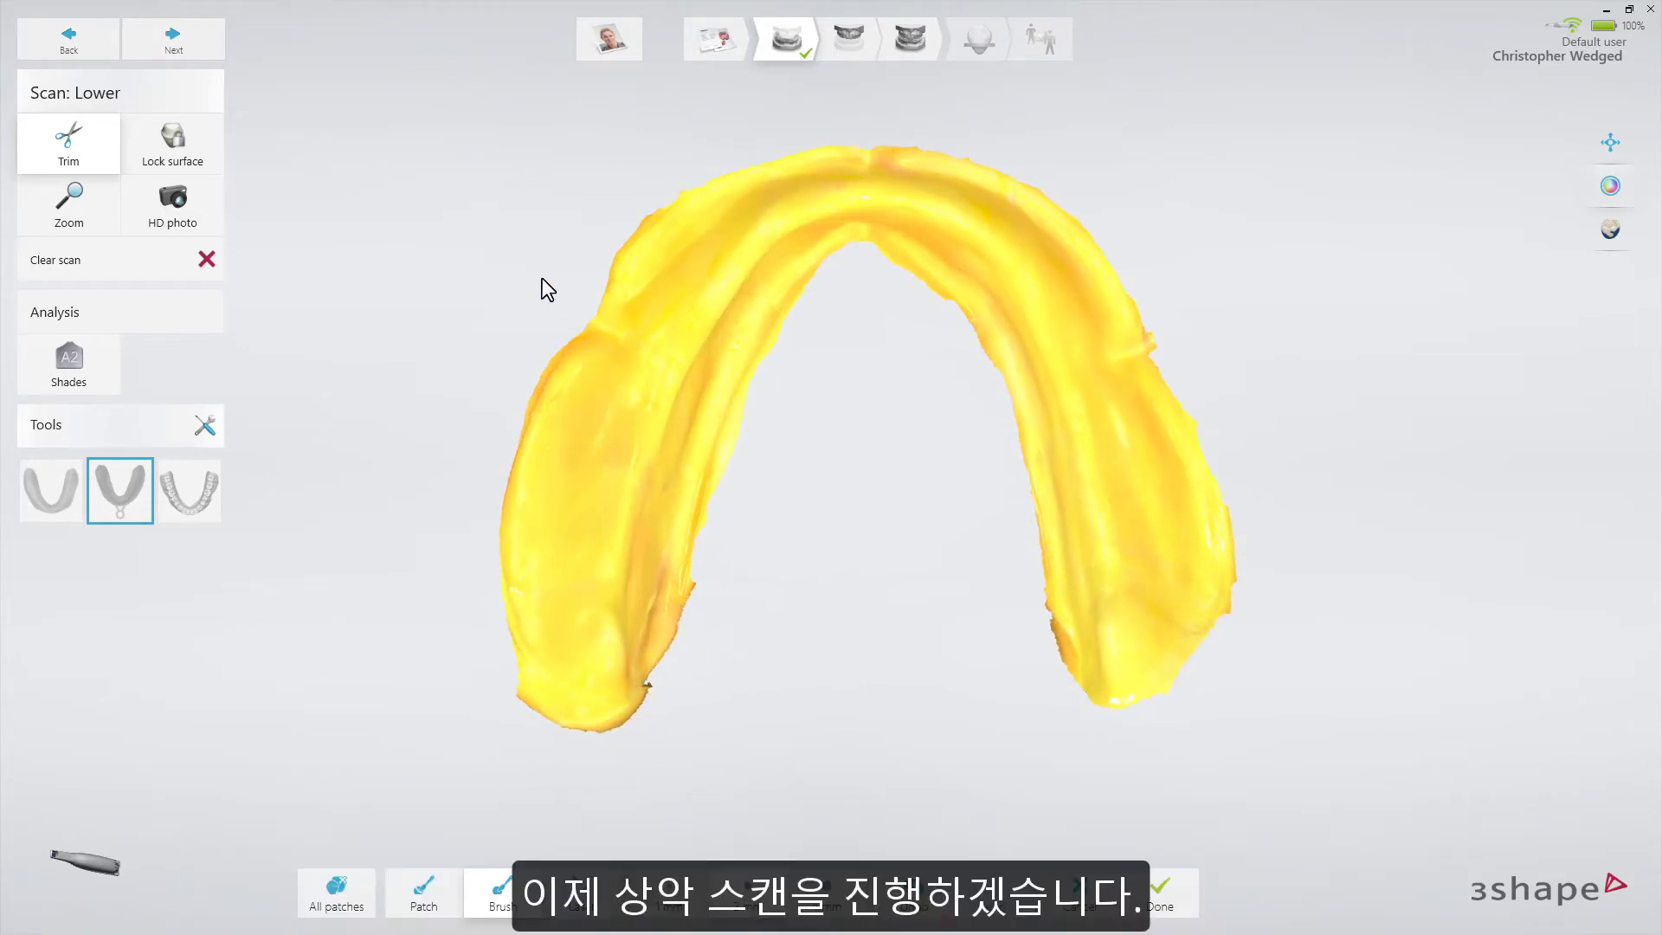
click(209, 47)
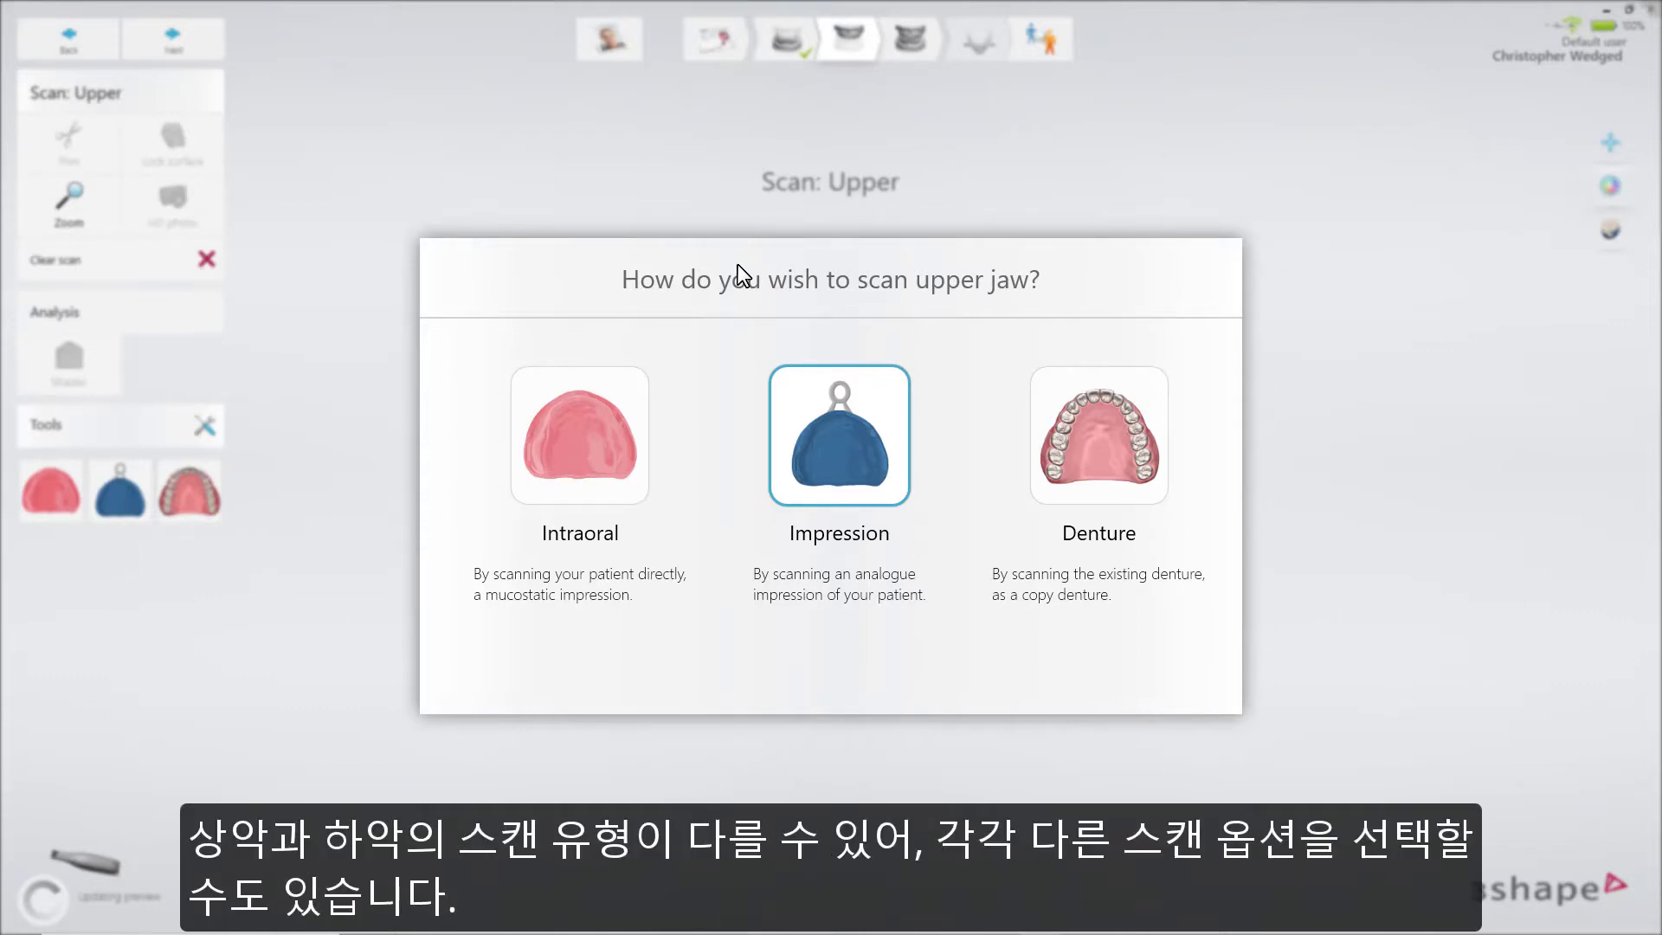
Choose Impression for the upper jaw and scan the upper impression
click(829, 415)
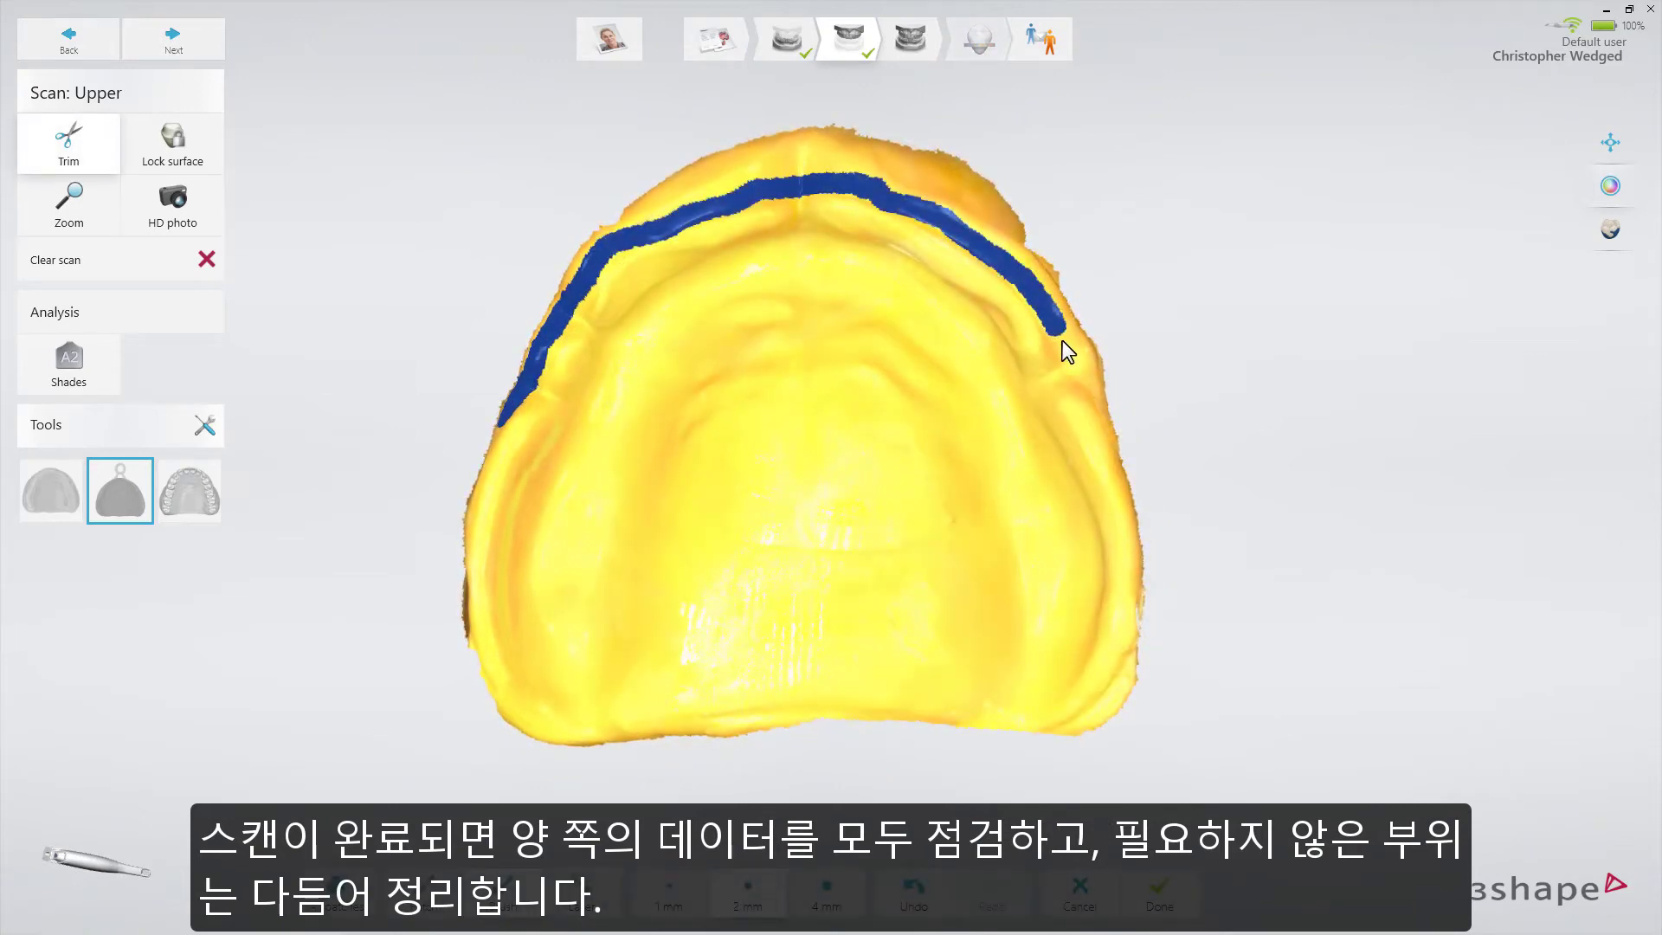
Trim the excess rim off the upper impression scan and advance to Scan: Occlusion
drag(1100, 394, 1112, 407)
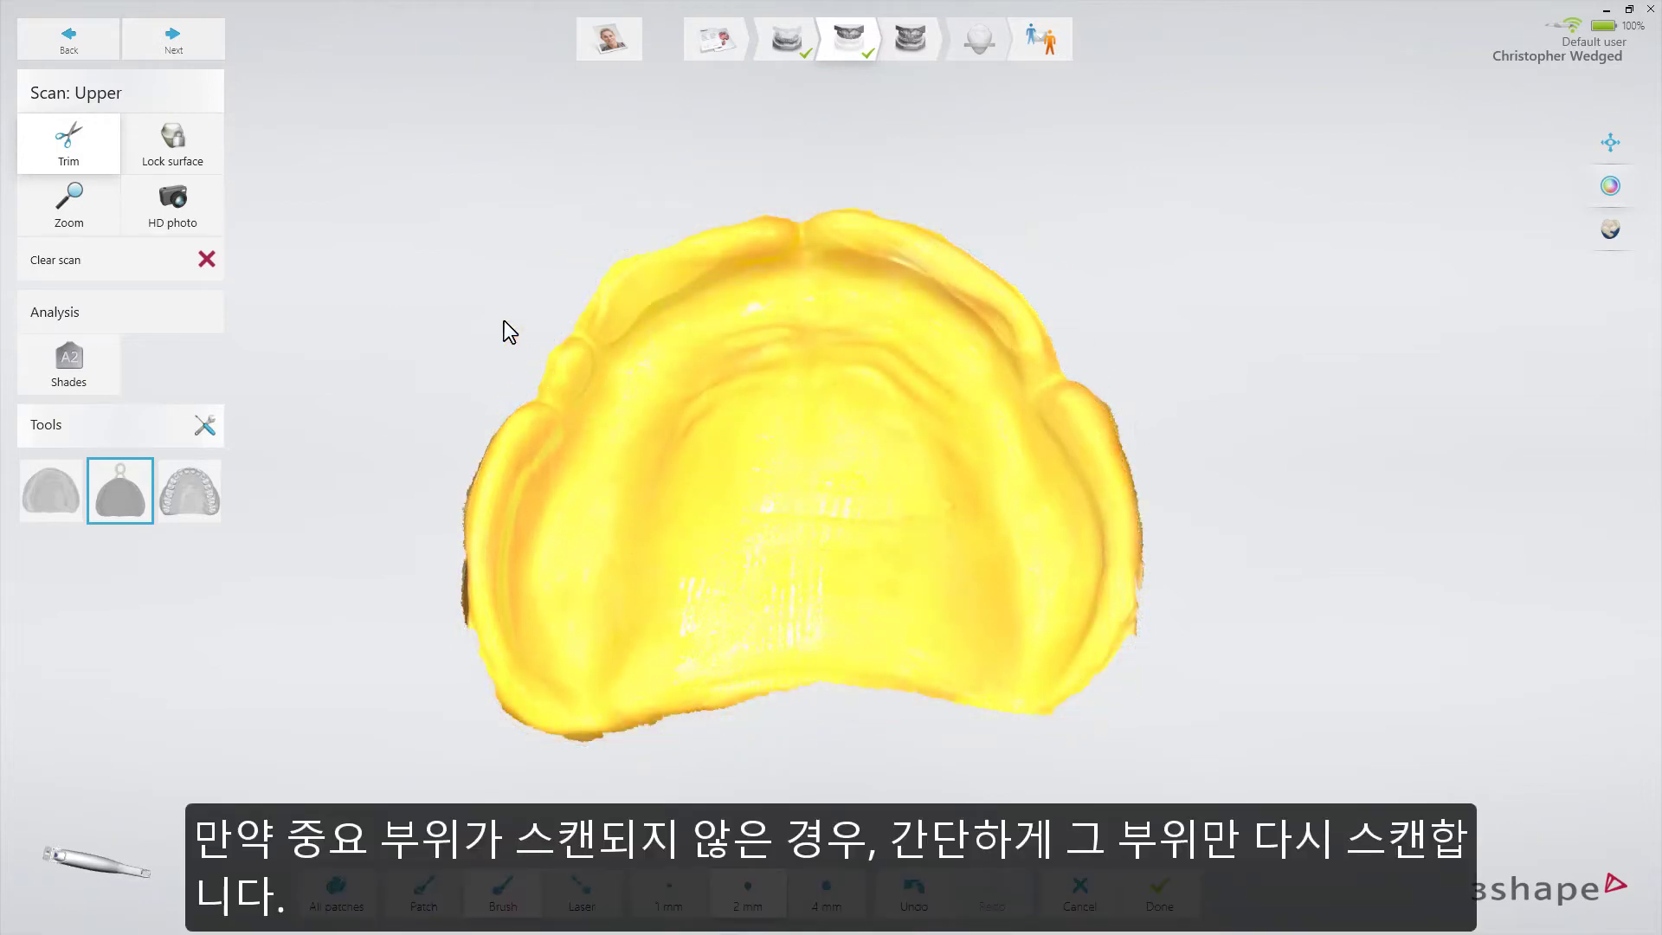
click(219, 46)
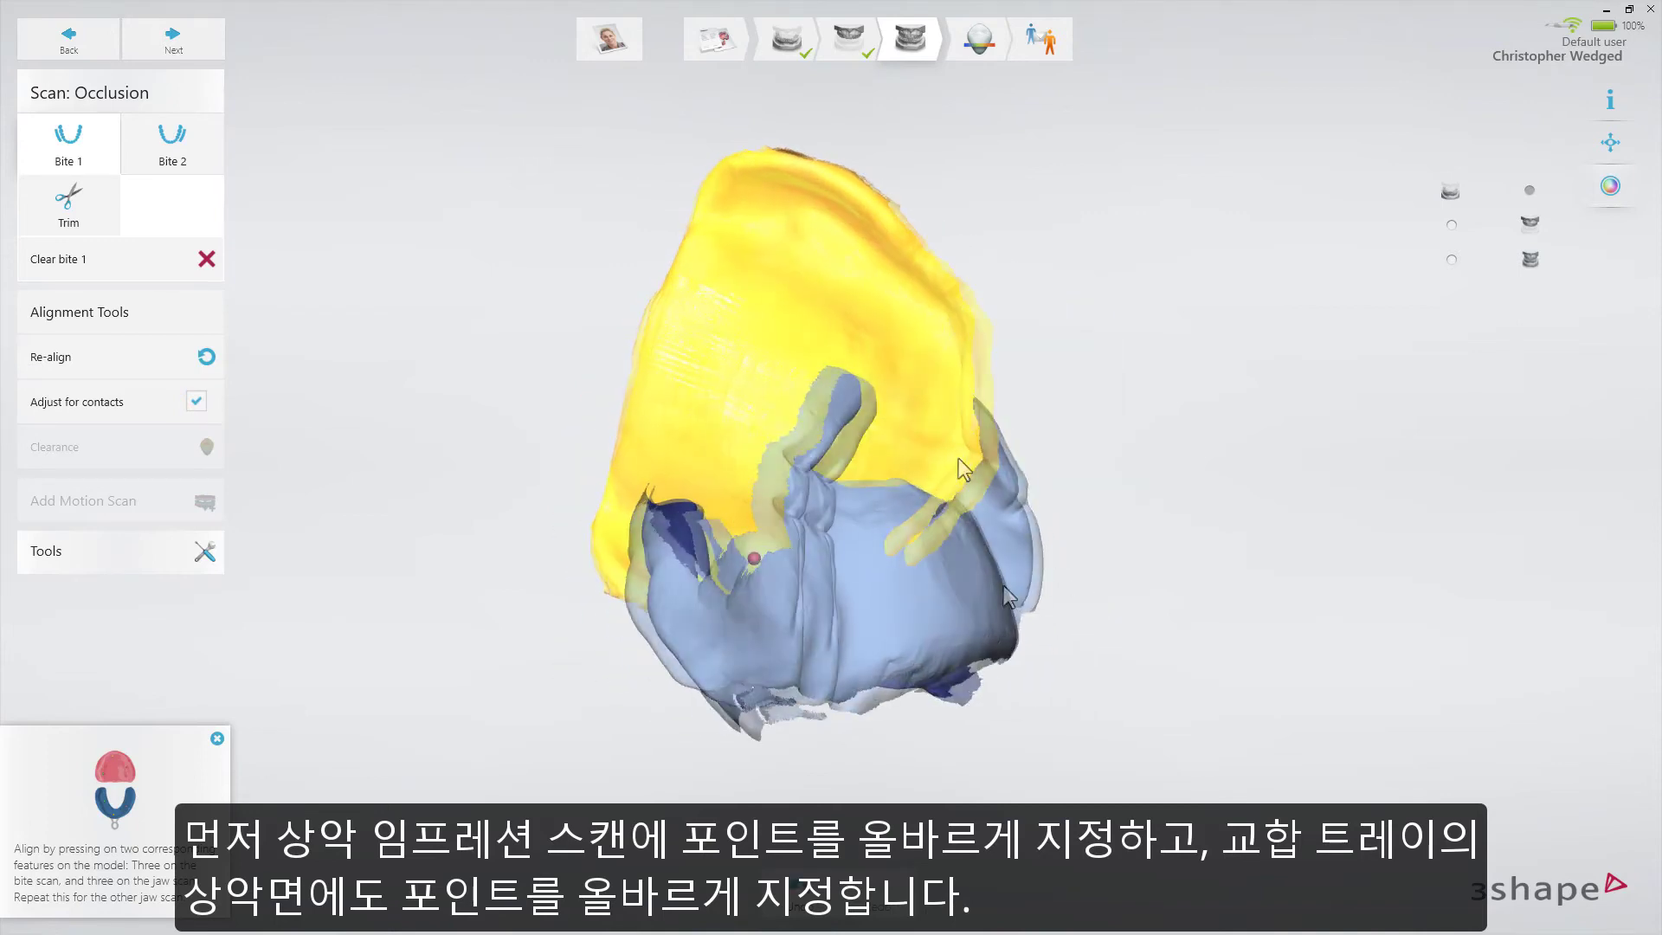
Place matching point pairs aligning Bite 1 to the upper impression, then to the lower impression
click(959, 459)
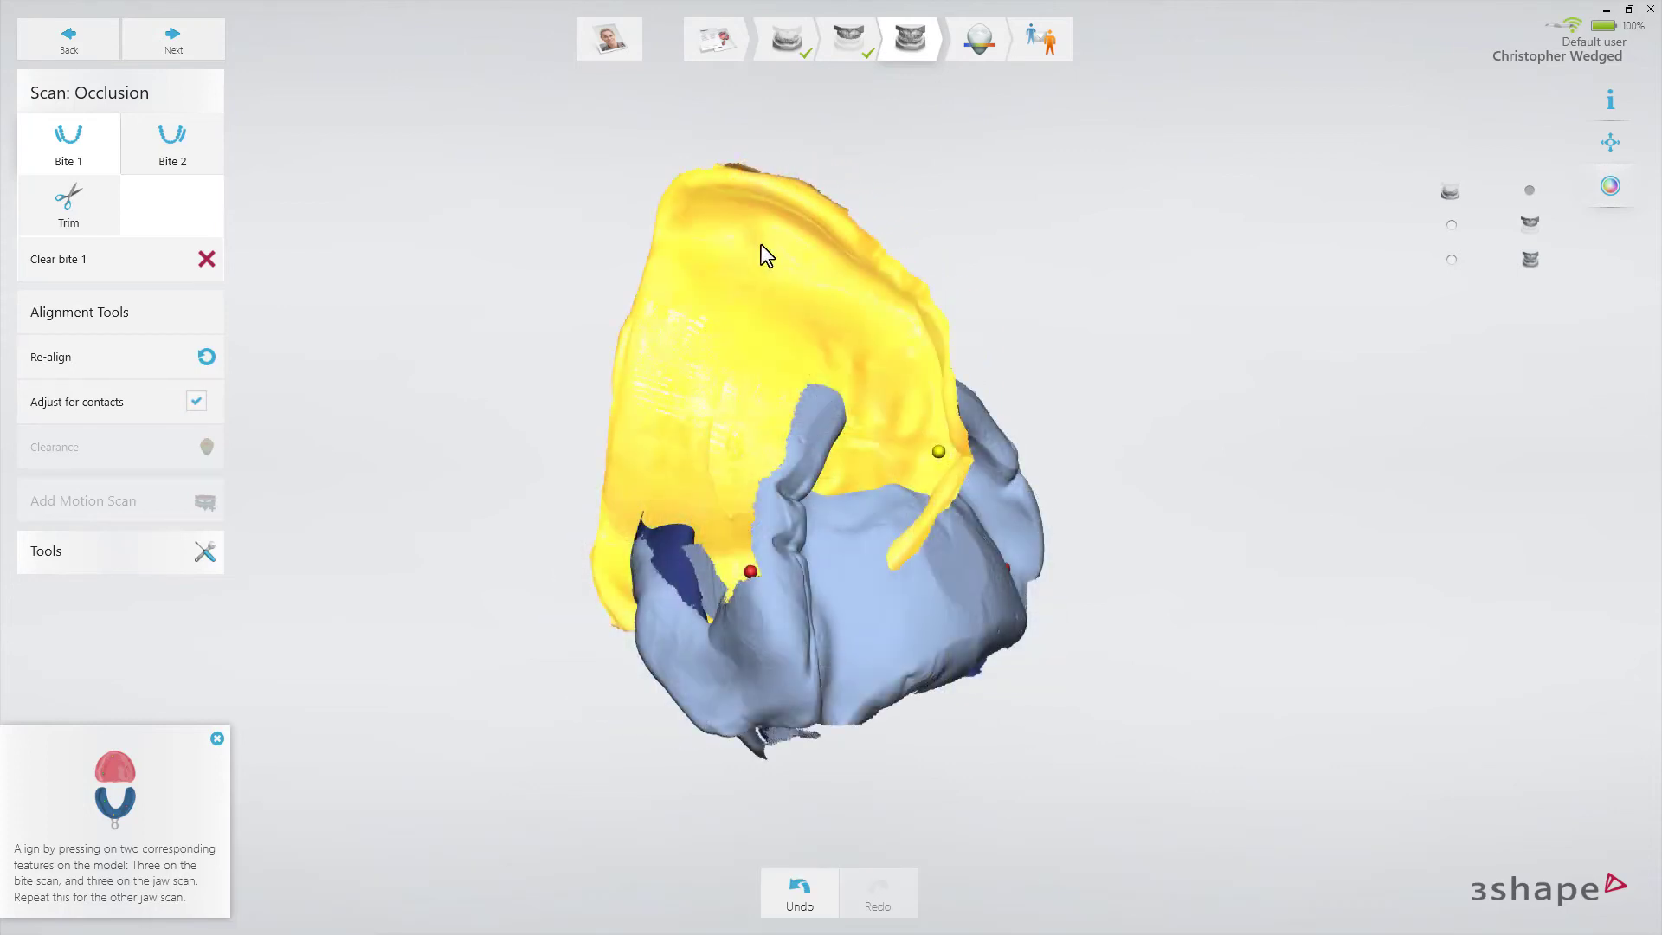
click(760, 247)
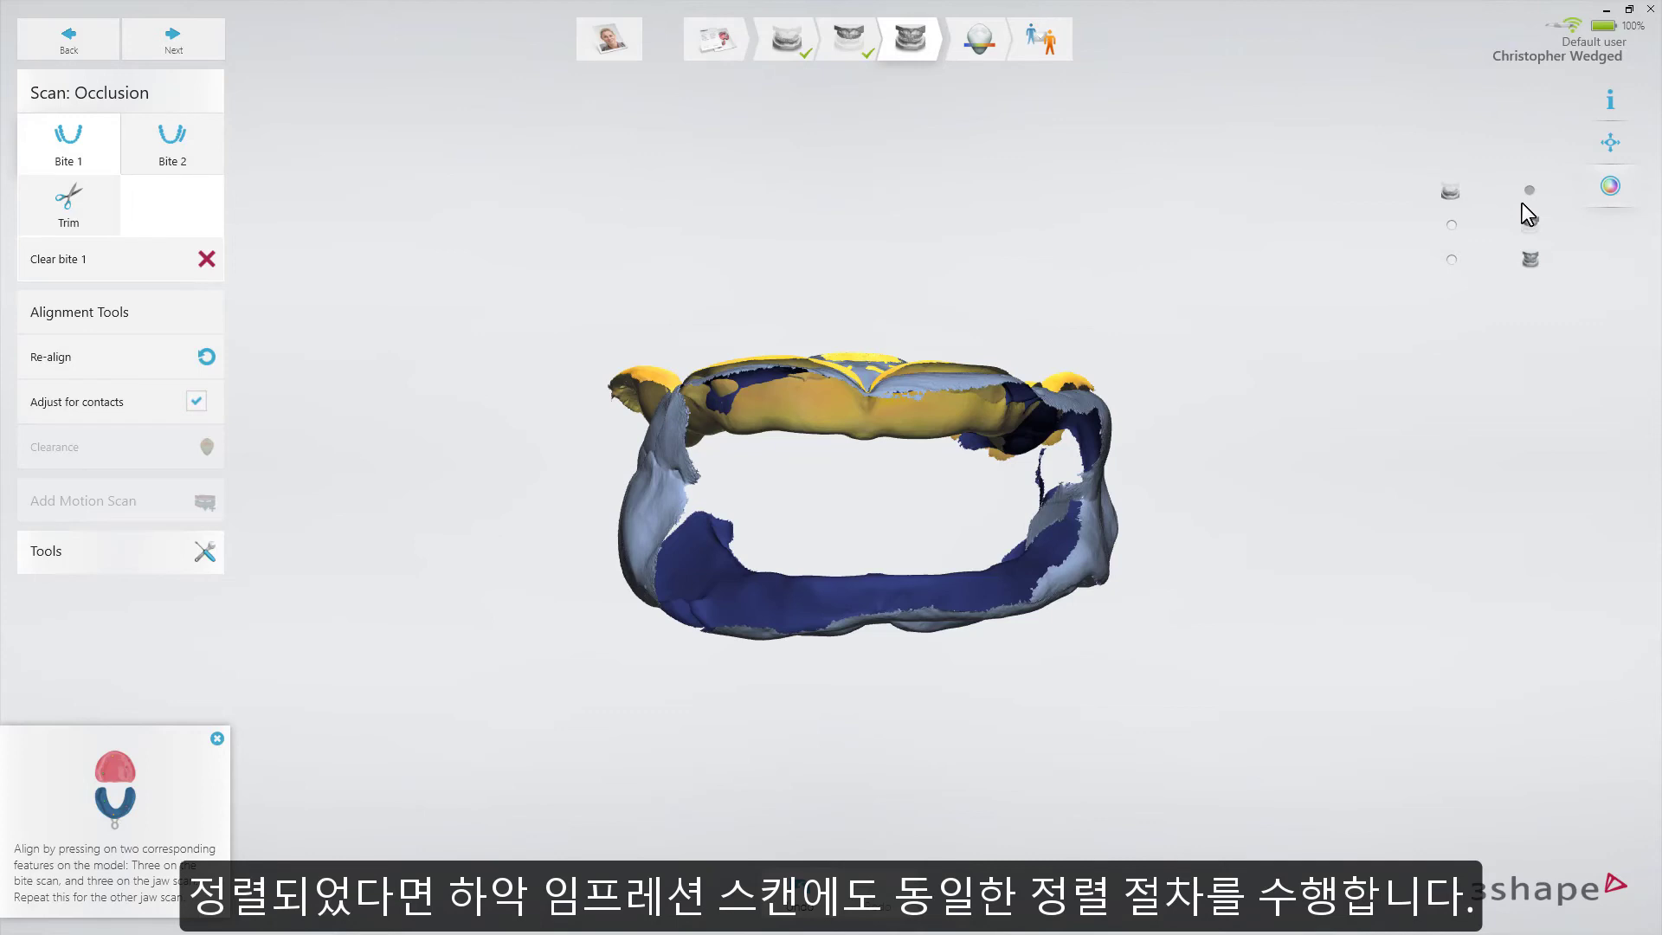
click(1527, 212)
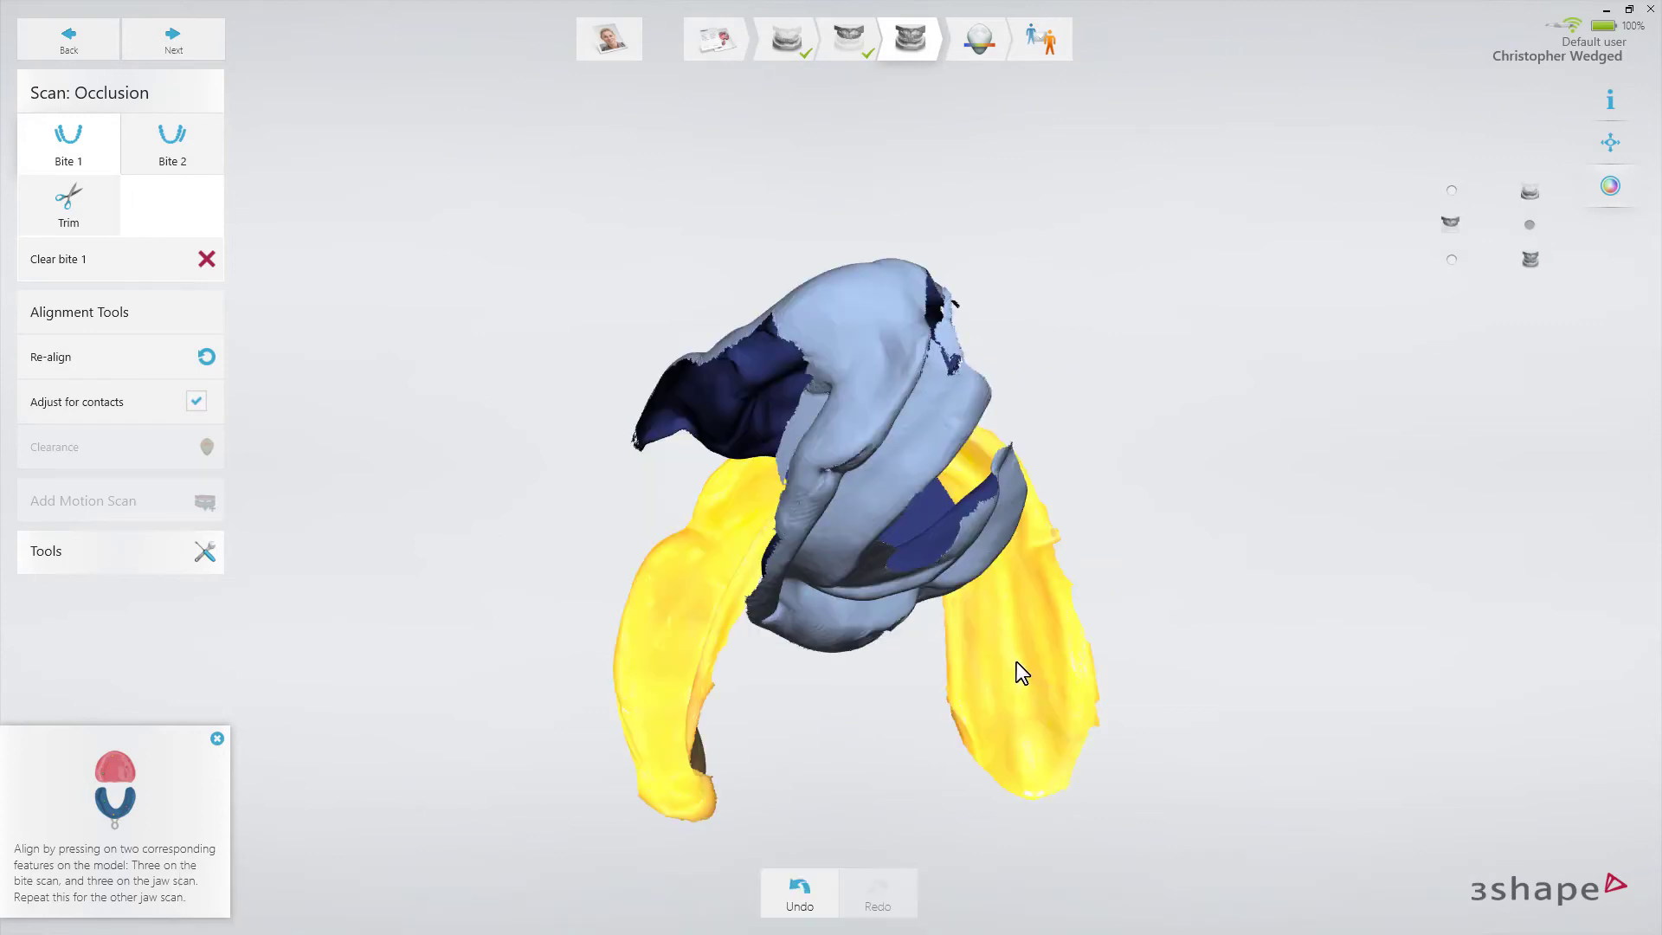
right_drag(976, 658, 633, 327)
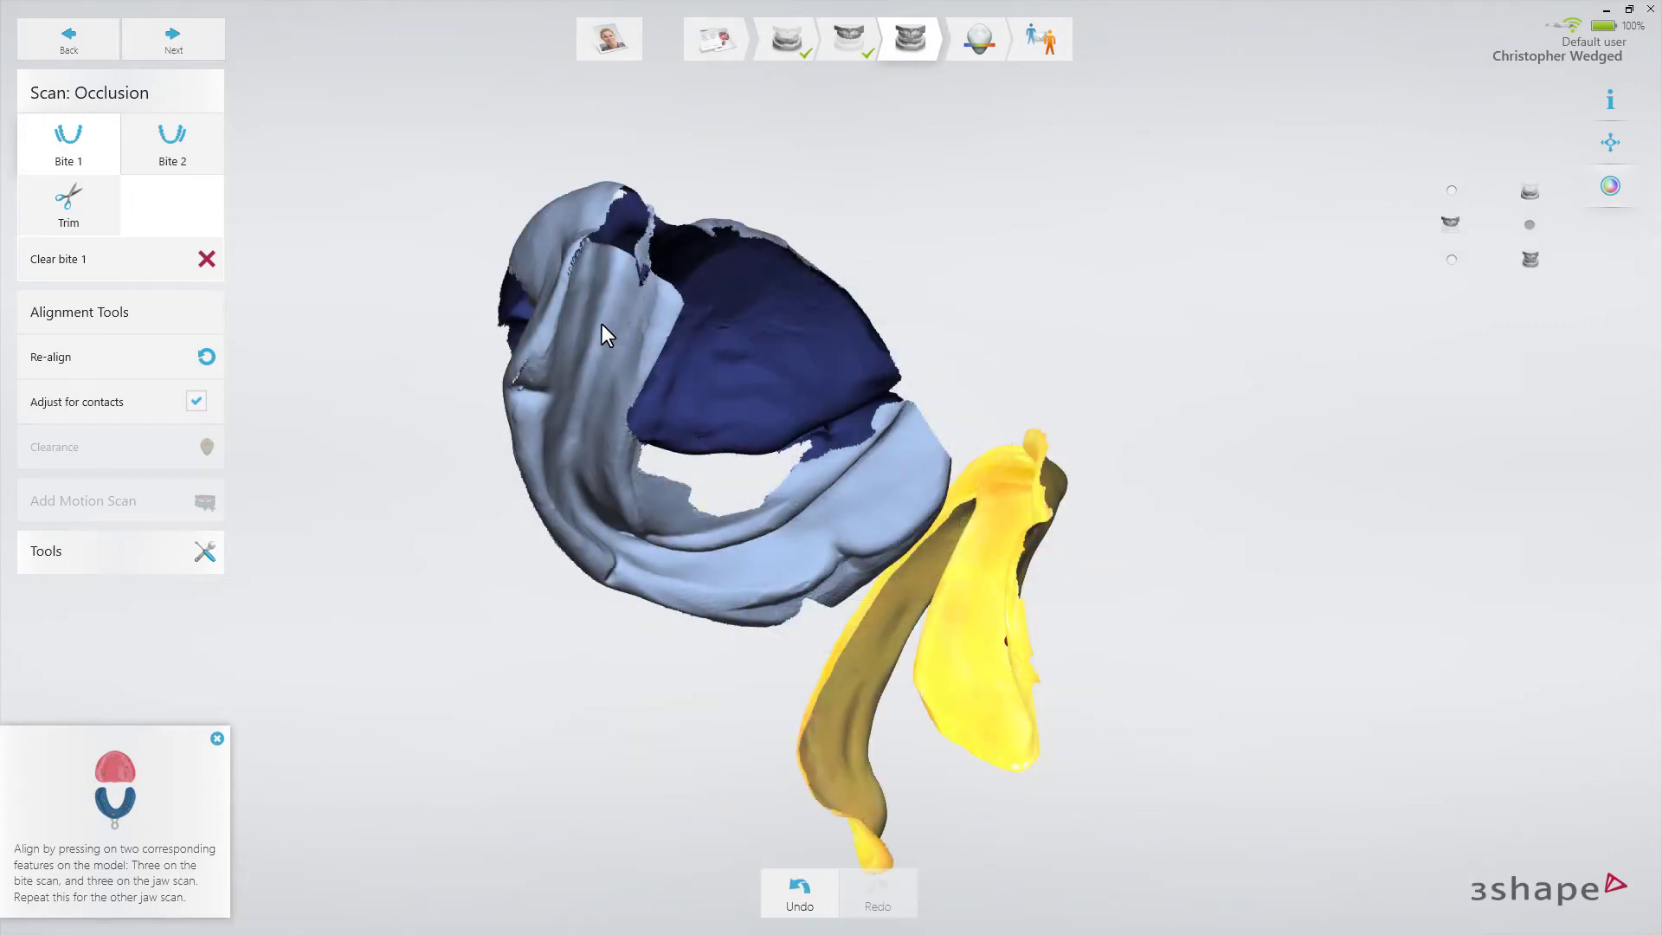
click(602, 326)
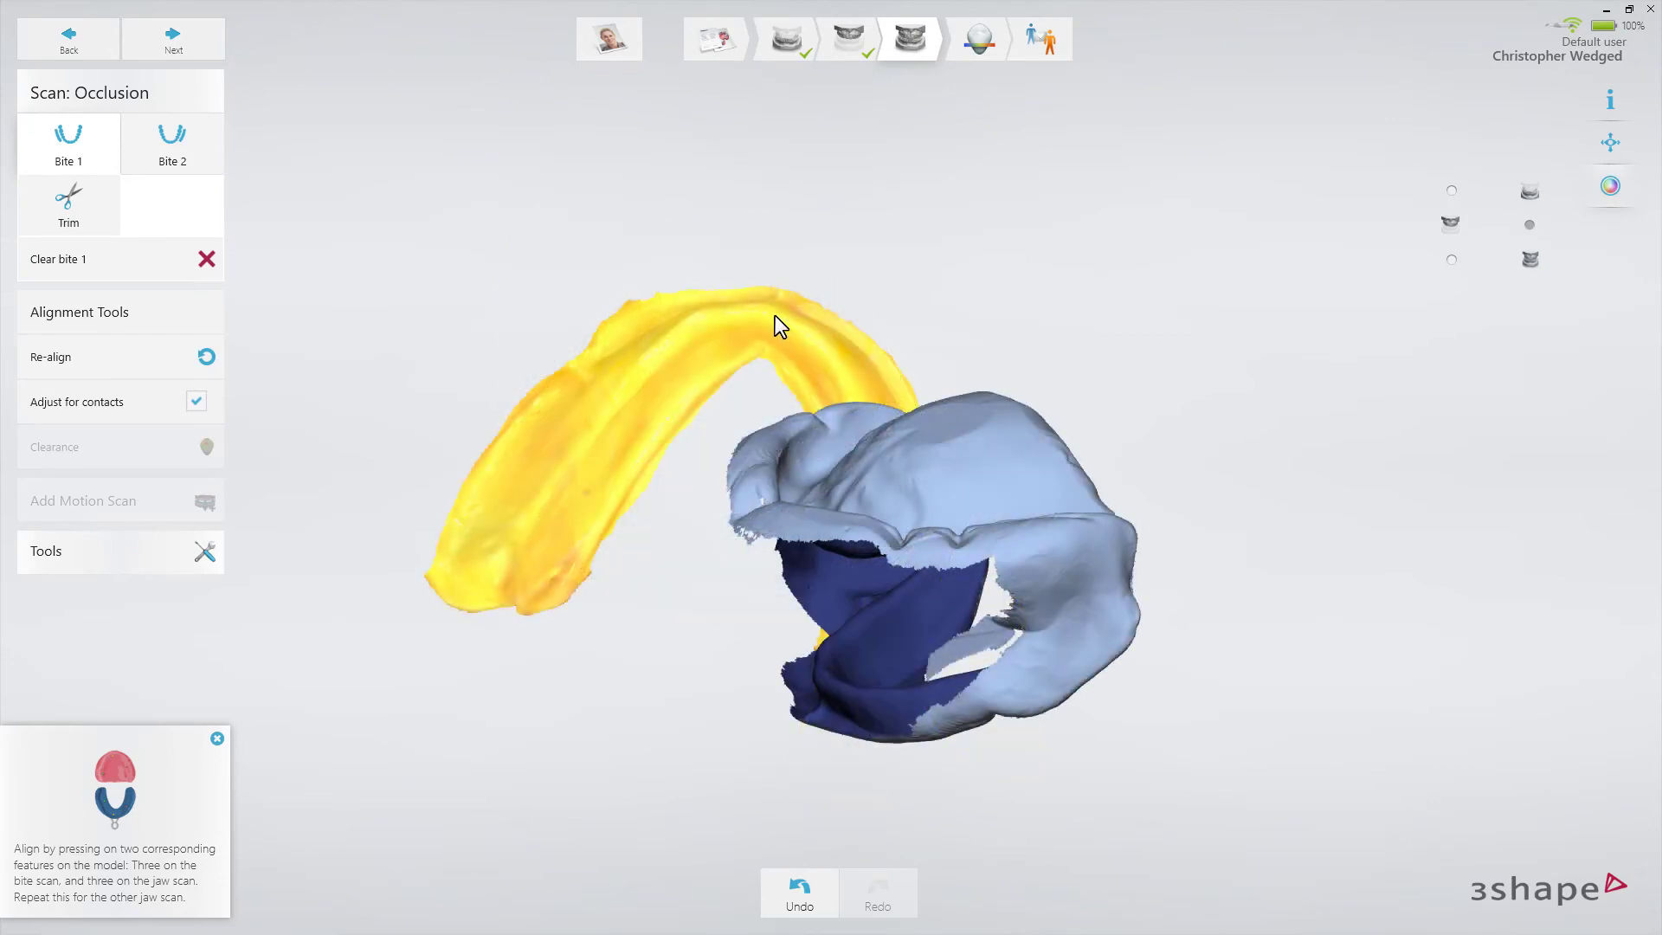
click(776, 316)
right_drag(746, 534, 825, 254)
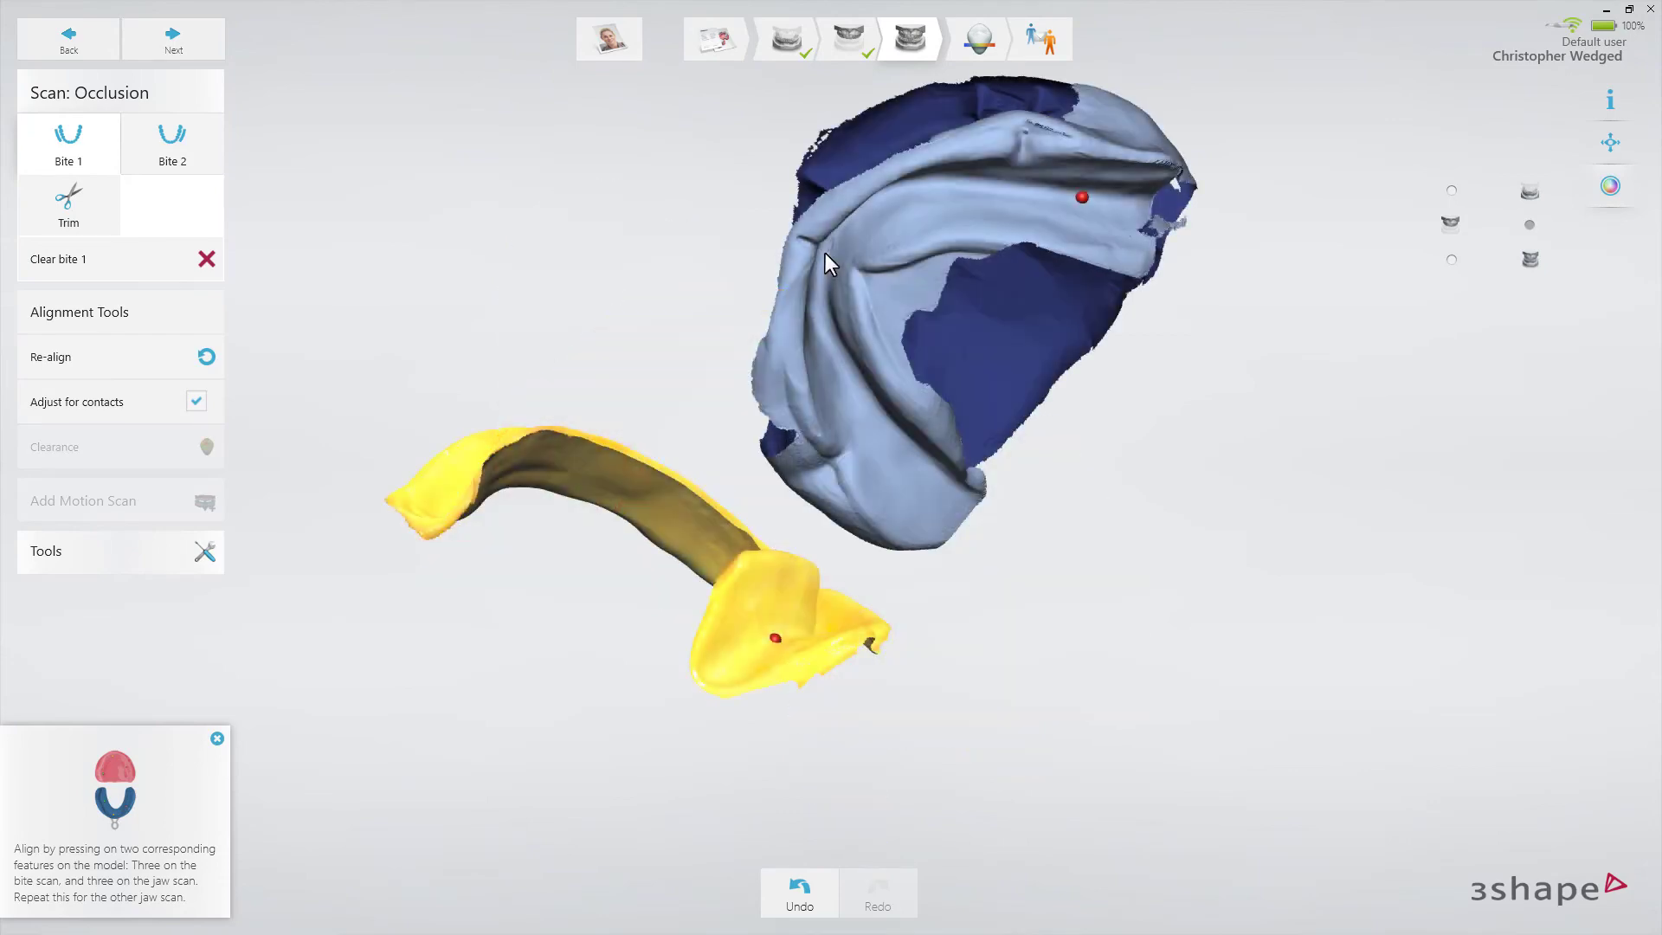
click(825, 254)
right_drag(861, 330, 512, 607)
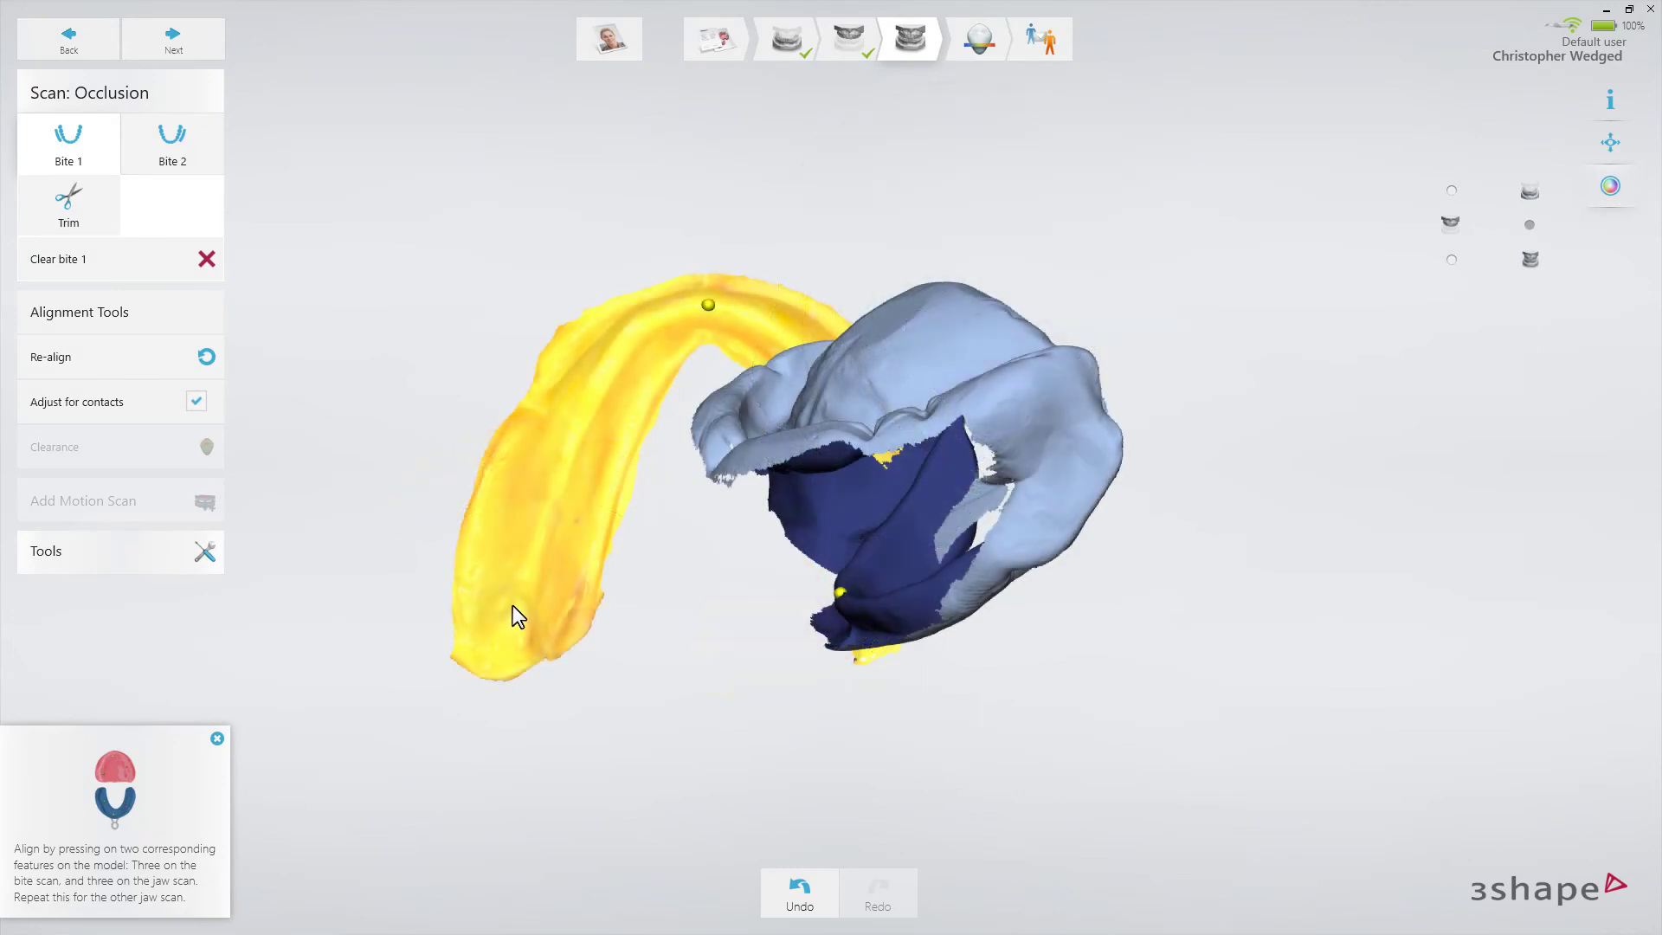
click(513, 601)
right_drag(695, 617, 919, 365)
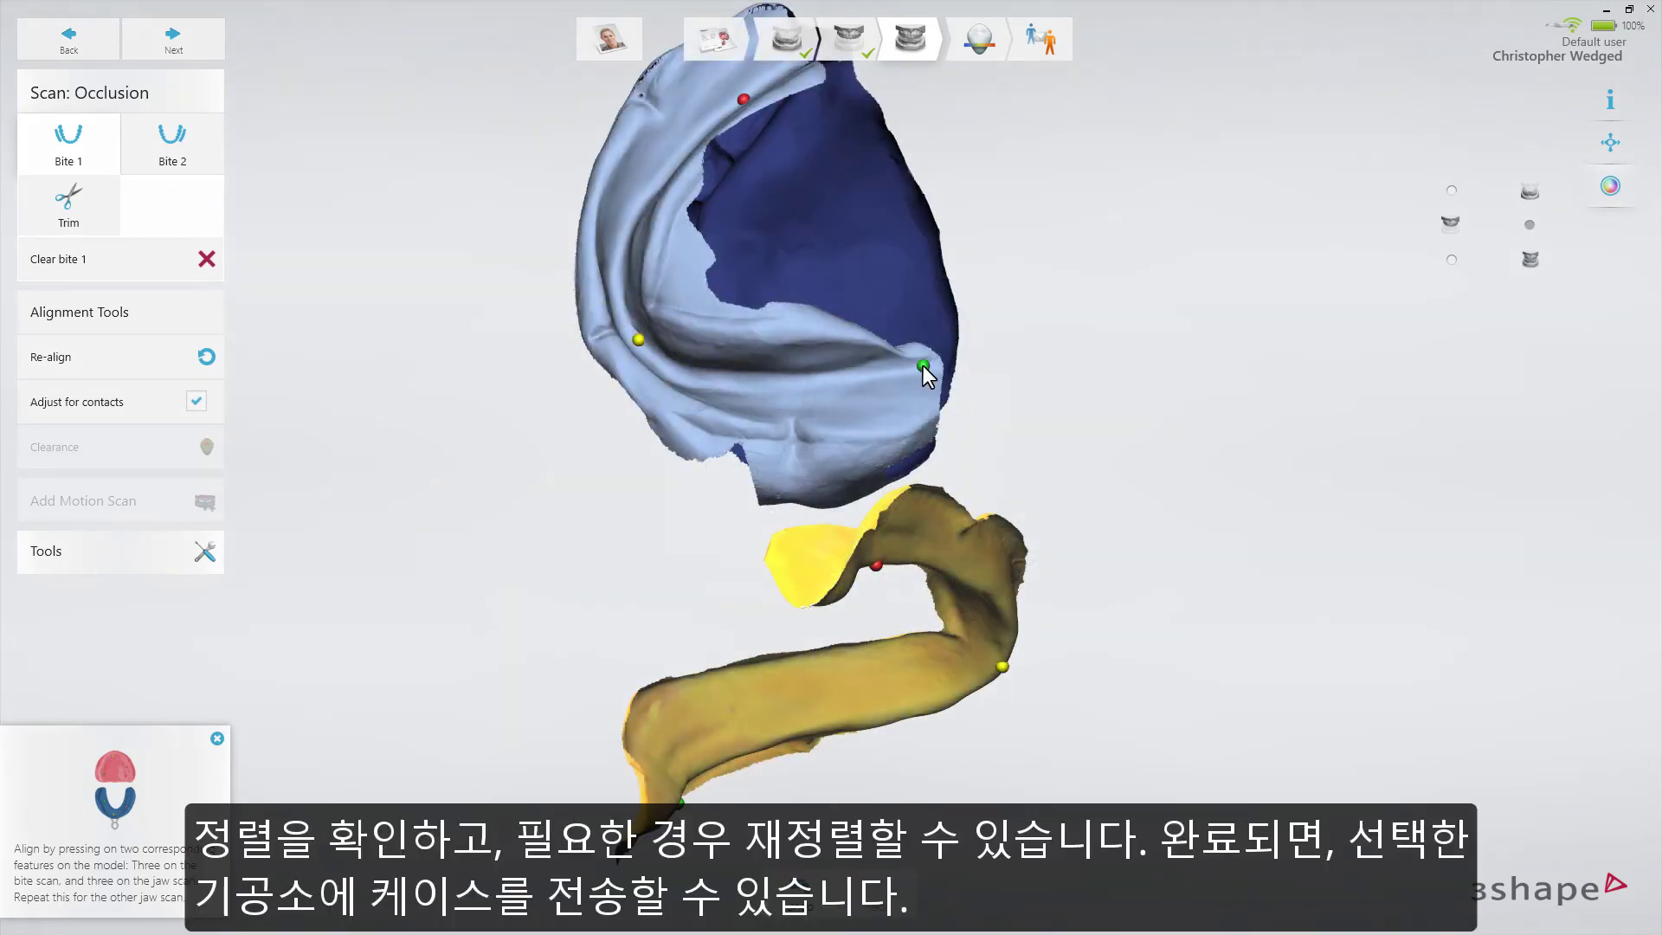